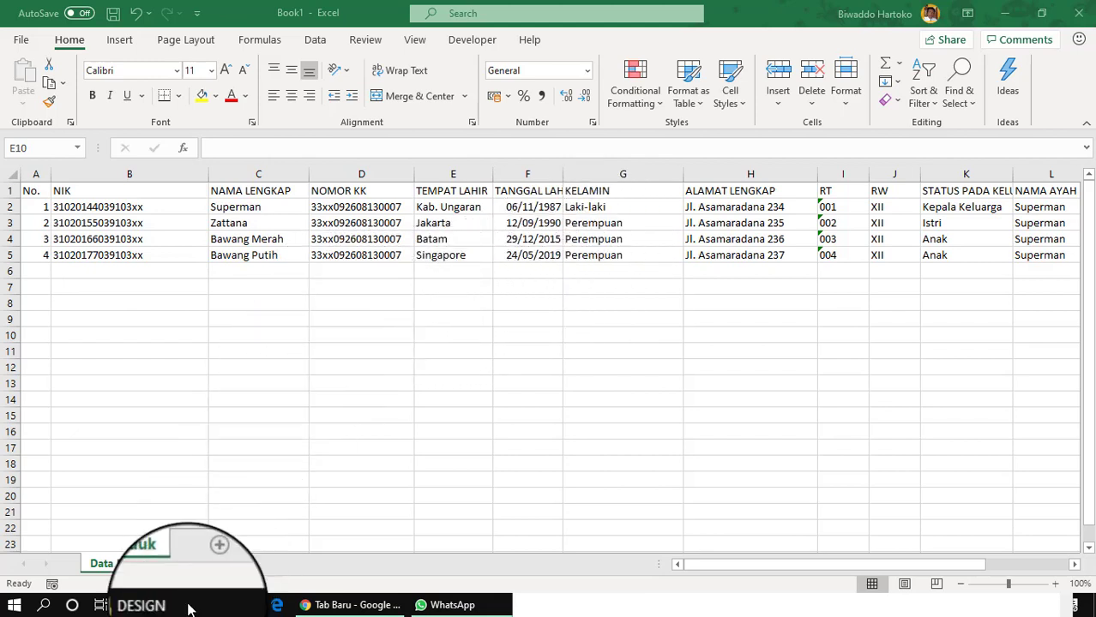
# Step: Add a new sheet and enter the date 12sep2011 in D2, shown as 12-Sep-11
pyautogui.click(208, 563)
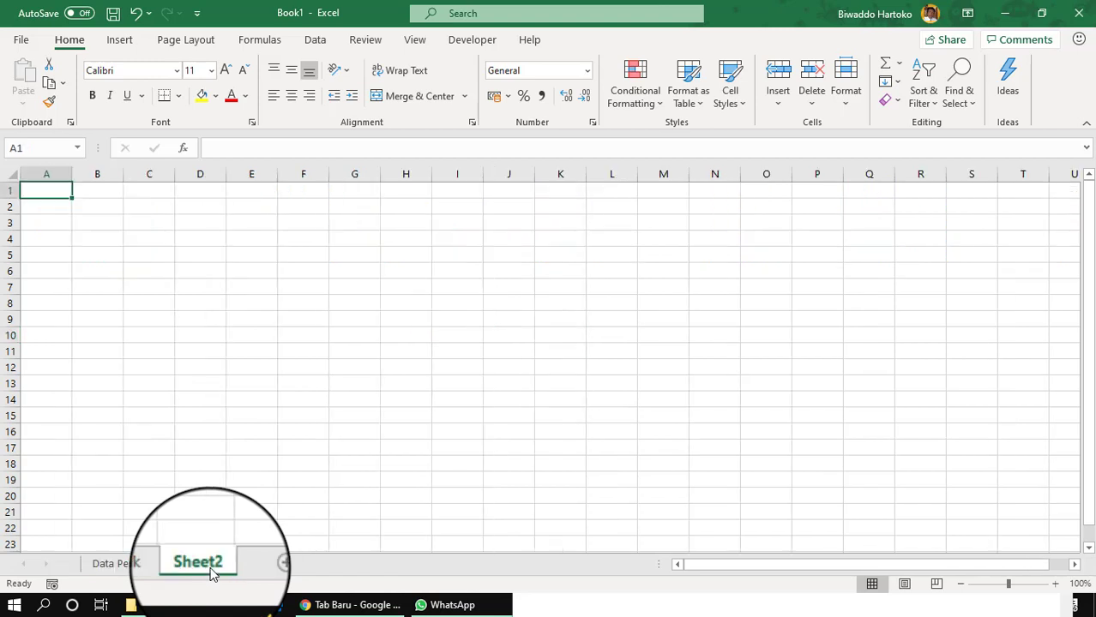
pyautogui.click(203, 204)
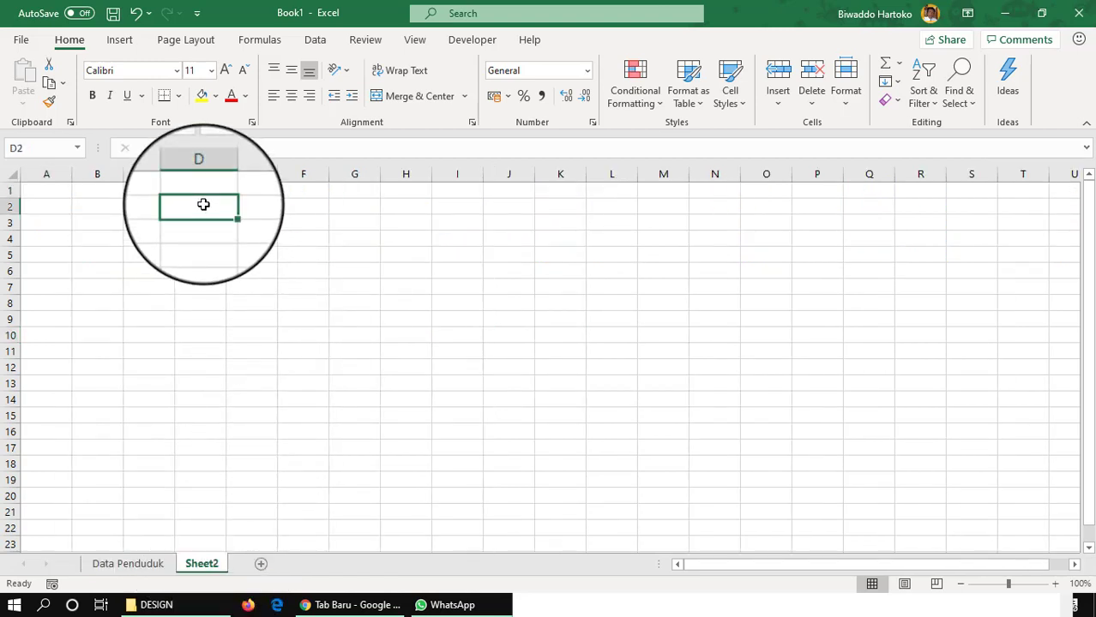
pyautogui.write('12sep2011')
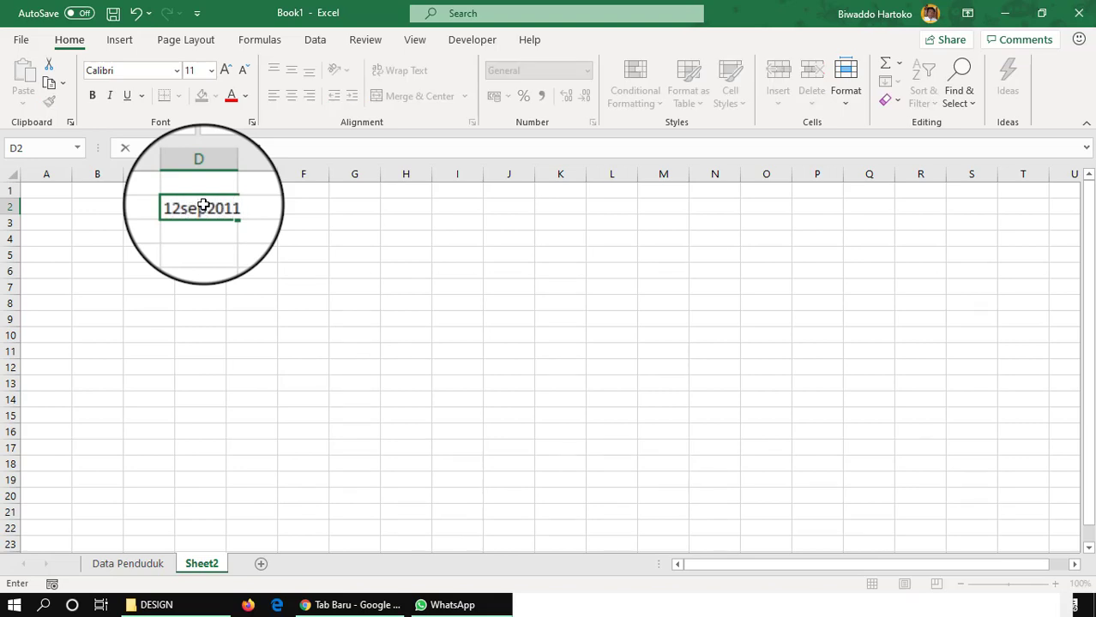
pyautogui.press('Return')
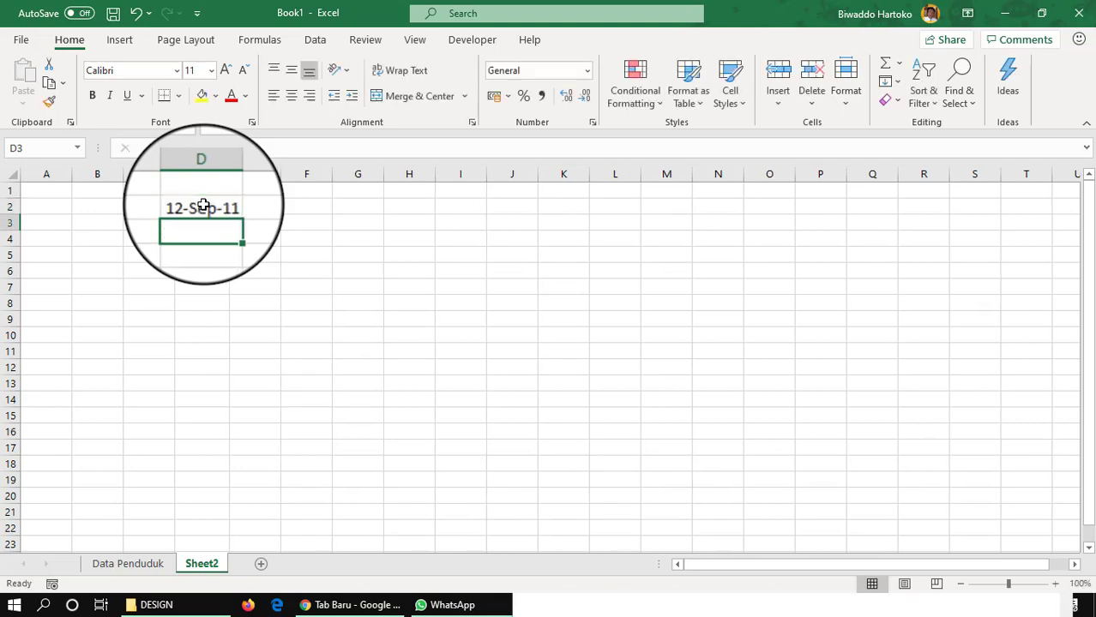
pyautogui.click(215, 206)
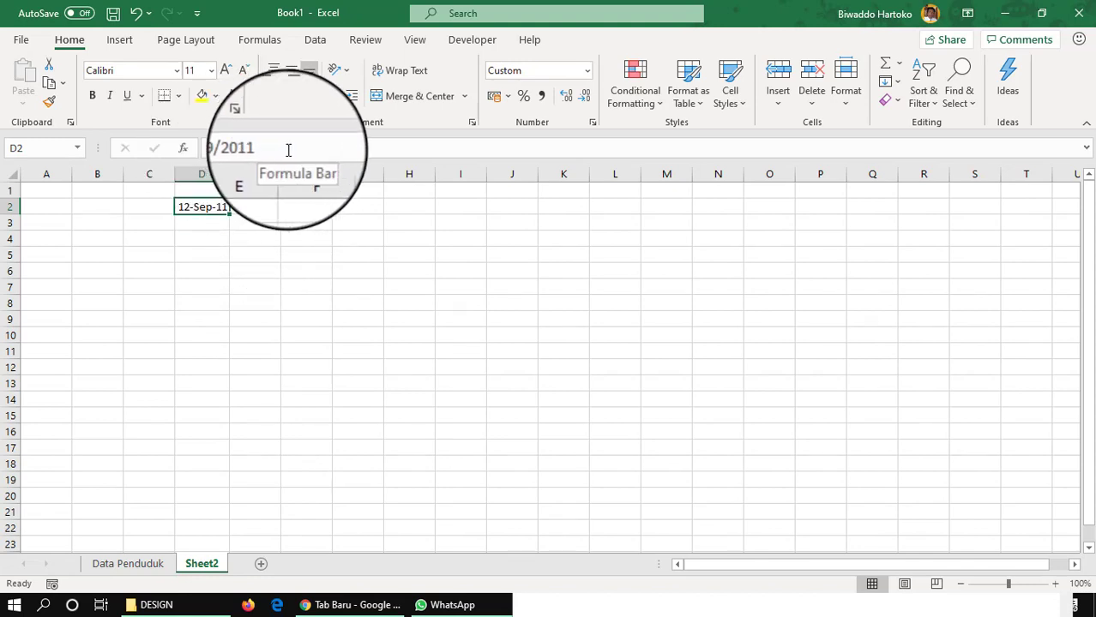
pyautogui.click(216, 175)
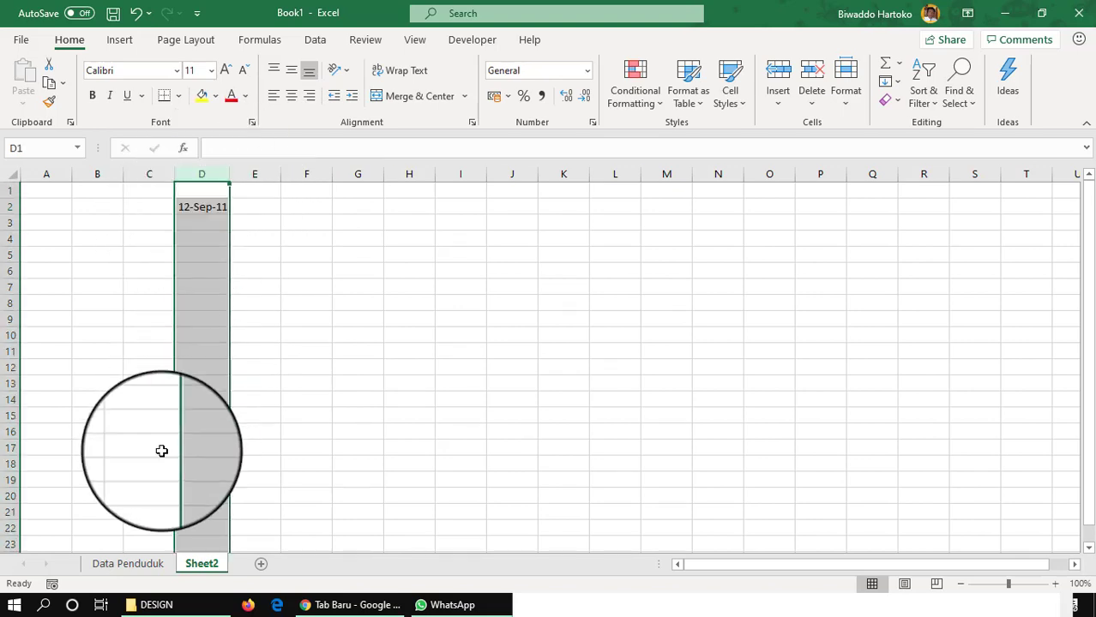
# Step: Enter the heading 'tanggal' in D1 above the date
pyautogui.click(205, 194)
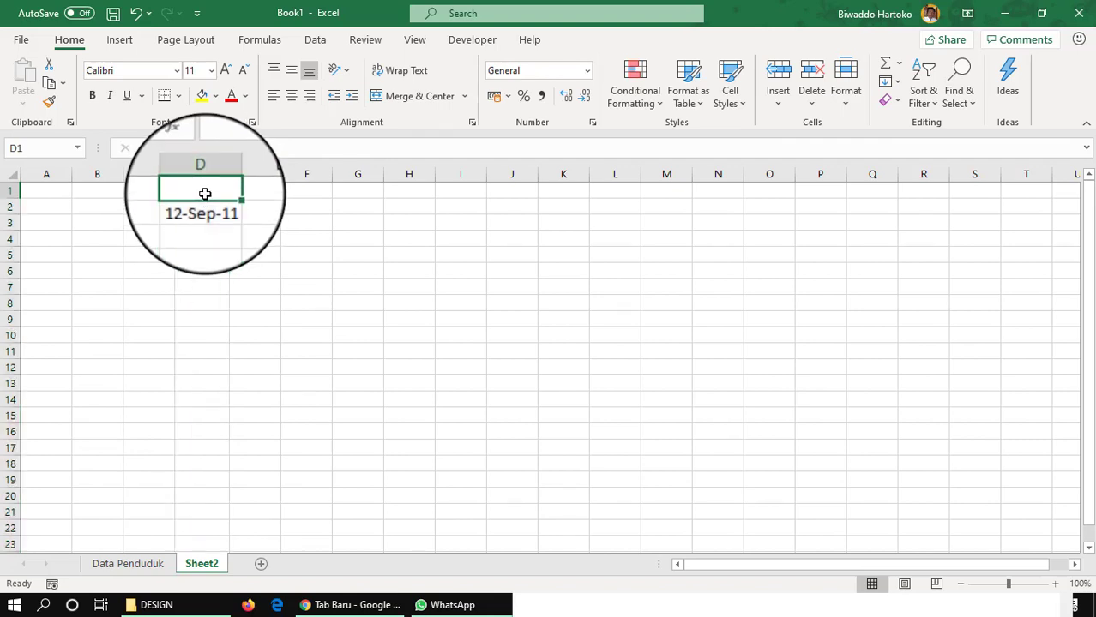
pyautogui.write('tanggal')
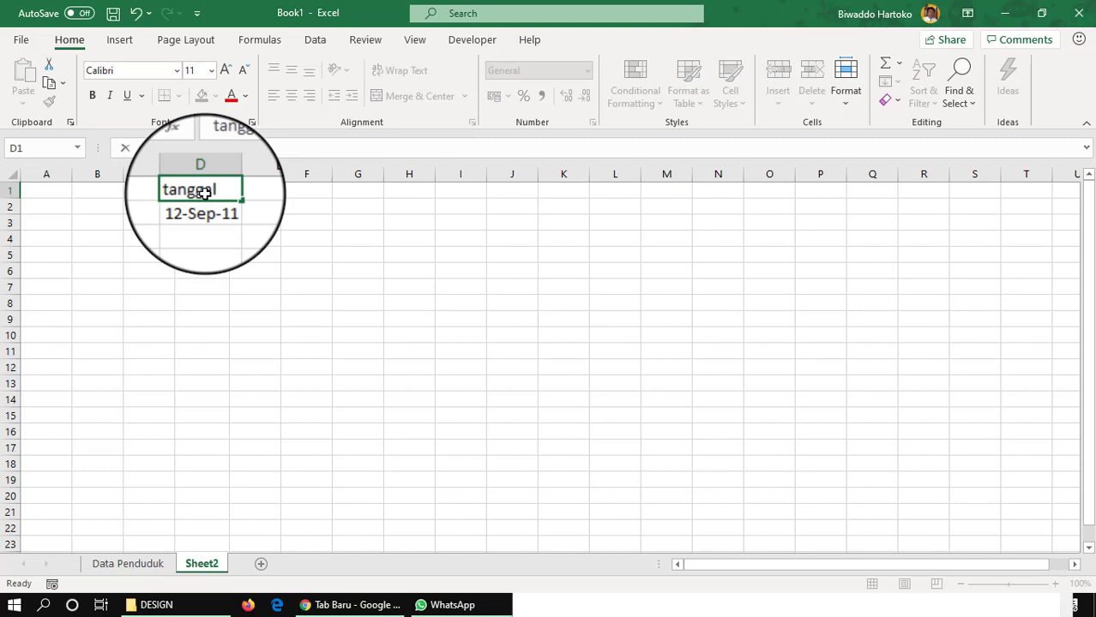
pyautogui.press('Return')
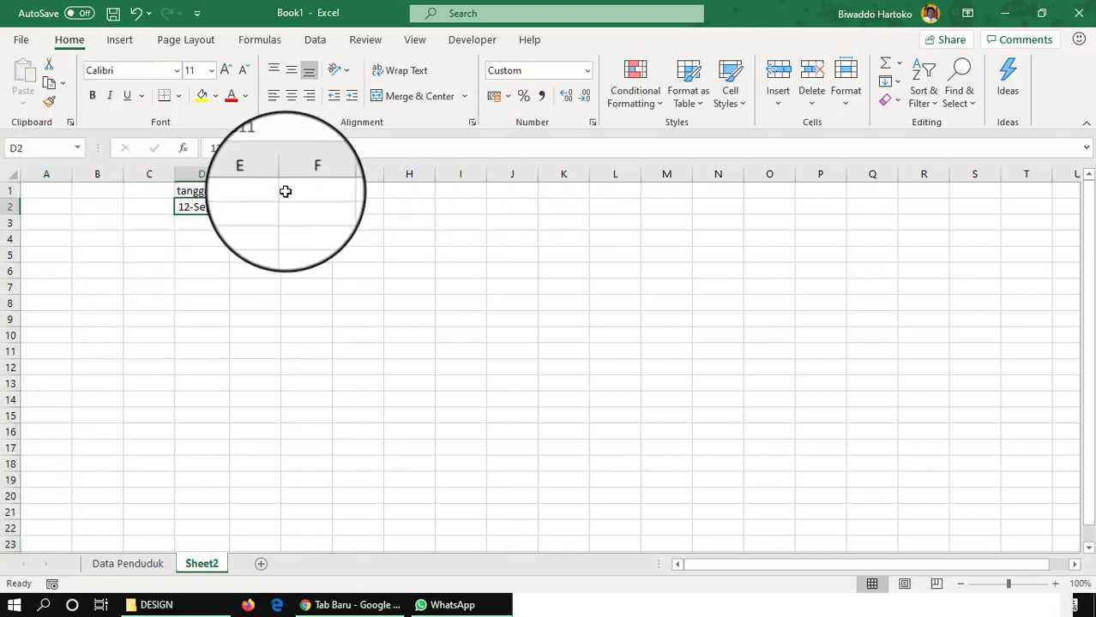
pyautogui.click(202, 174)
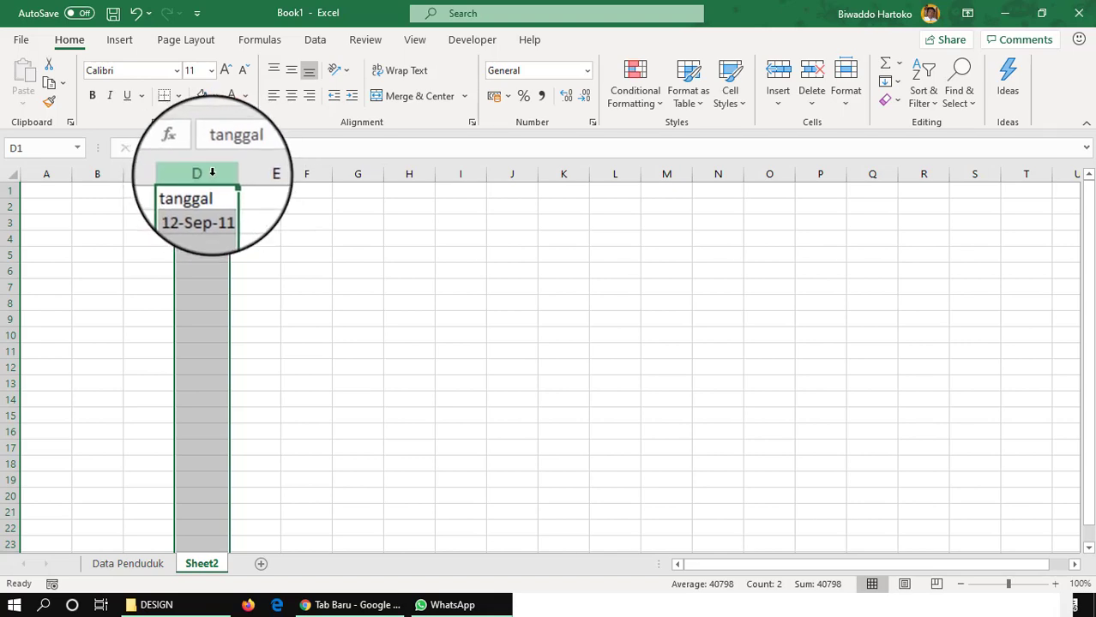
# Step: Apply Short Date to column D so D2 reads 12/09/2011, then return to Data Penduduk
pyautogui.click(588, 75)
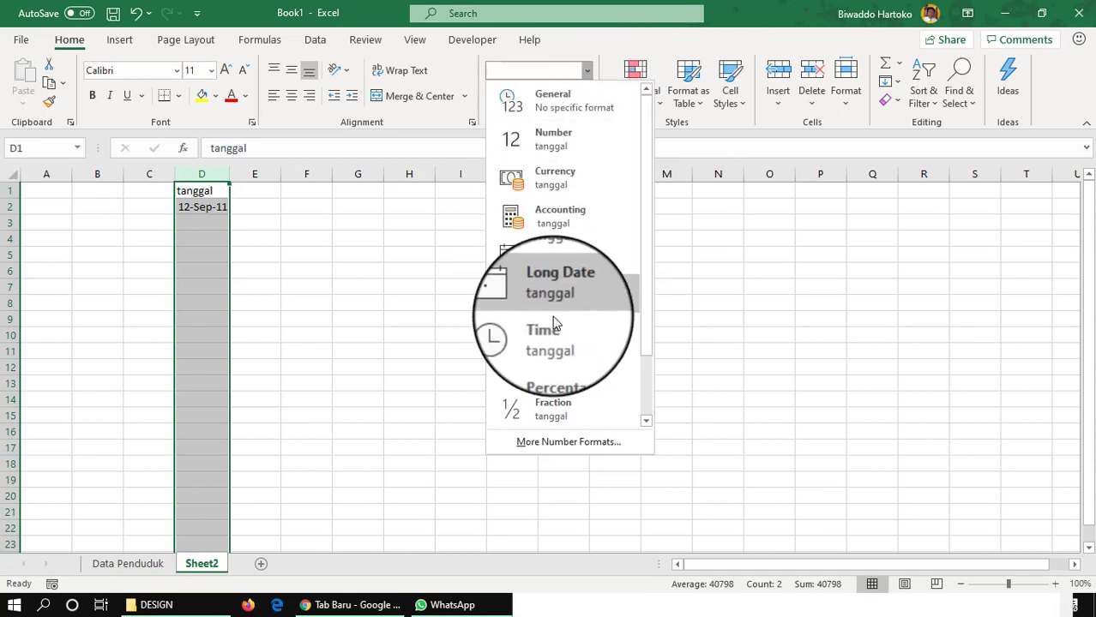
pyautogui.click(562, 254)
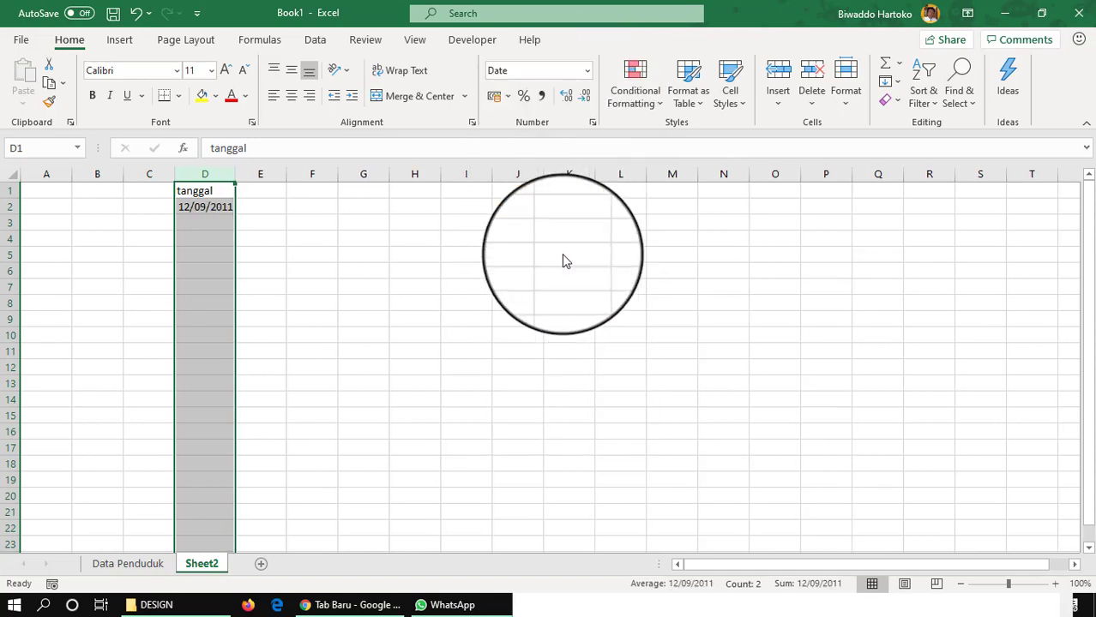
pyautogui.click(215, 221)
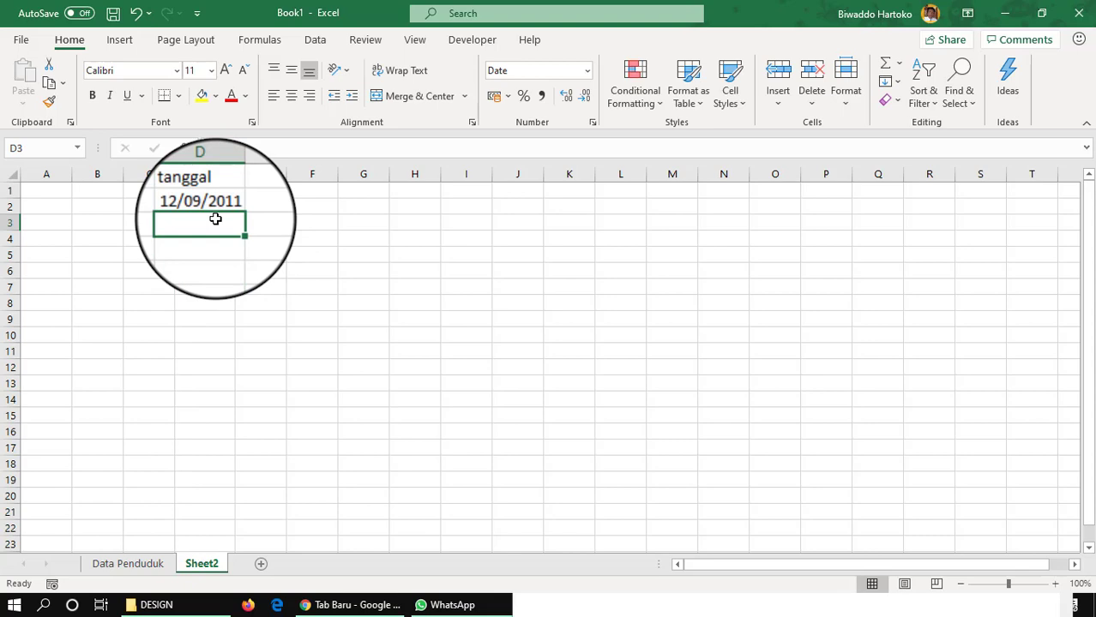
pyautogui.click(271, 208)
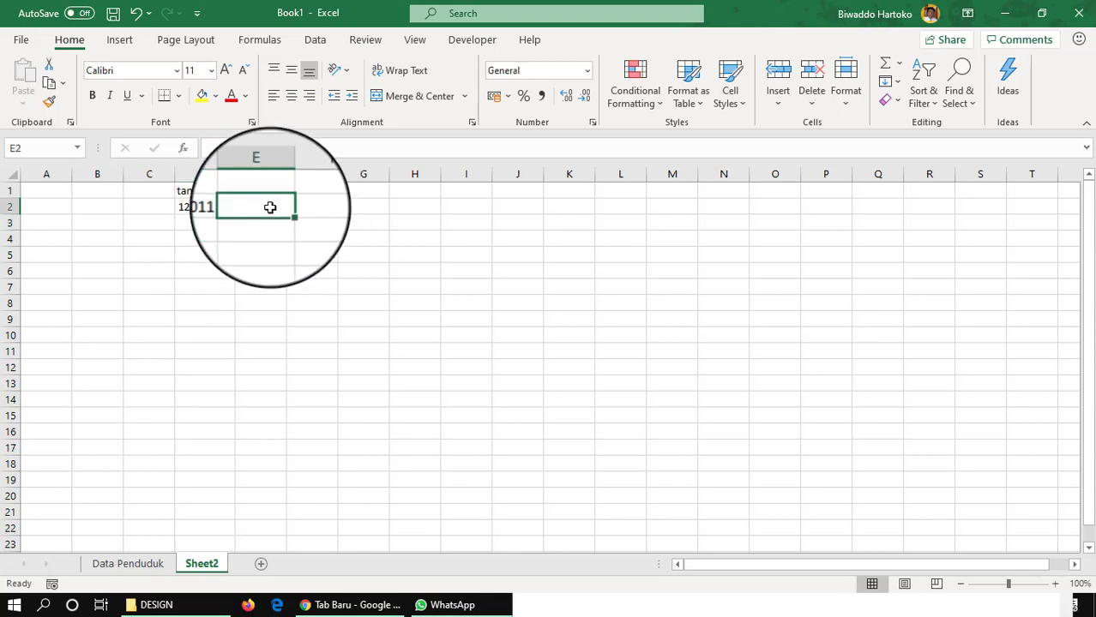
pyautogui.click(130, 566)
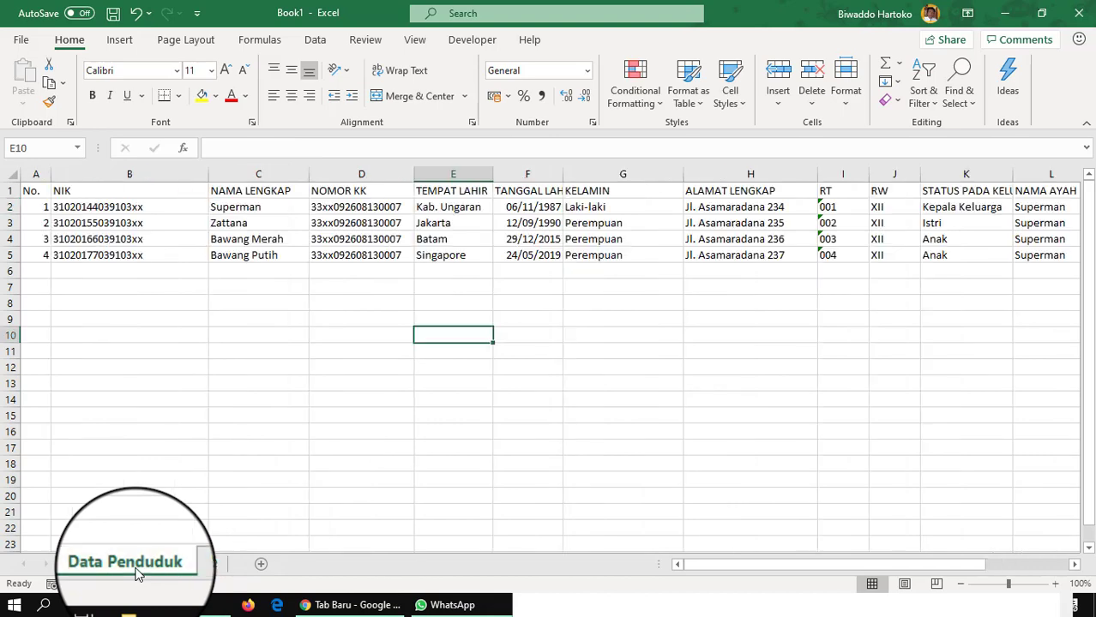
# Step: Copy the NIK from B2 into Sheet2 cell C2 and widen column C
pyautogui.click(86, 207)
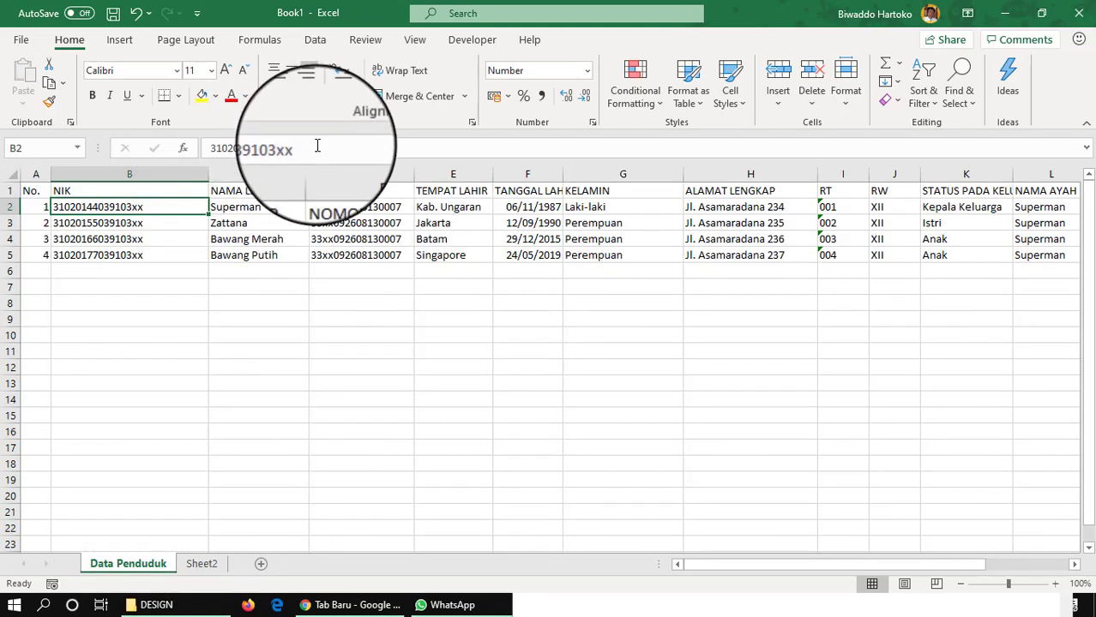
pyautogui.moveTo(317, 145); pyautogui.dragTo(169, 149)
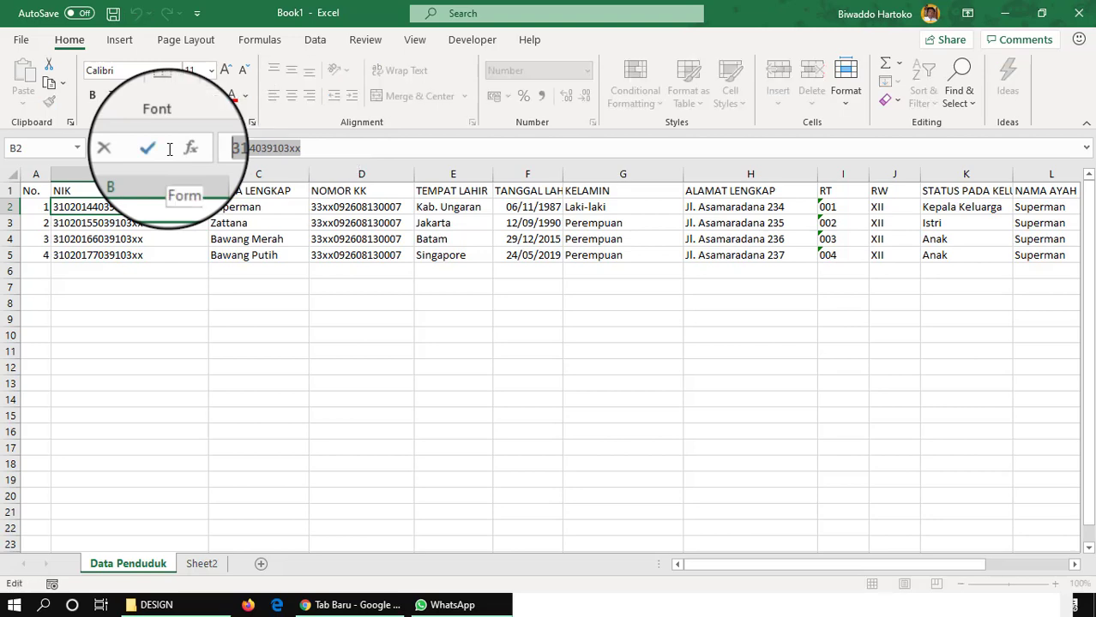
pyautogui.click(201, 563)
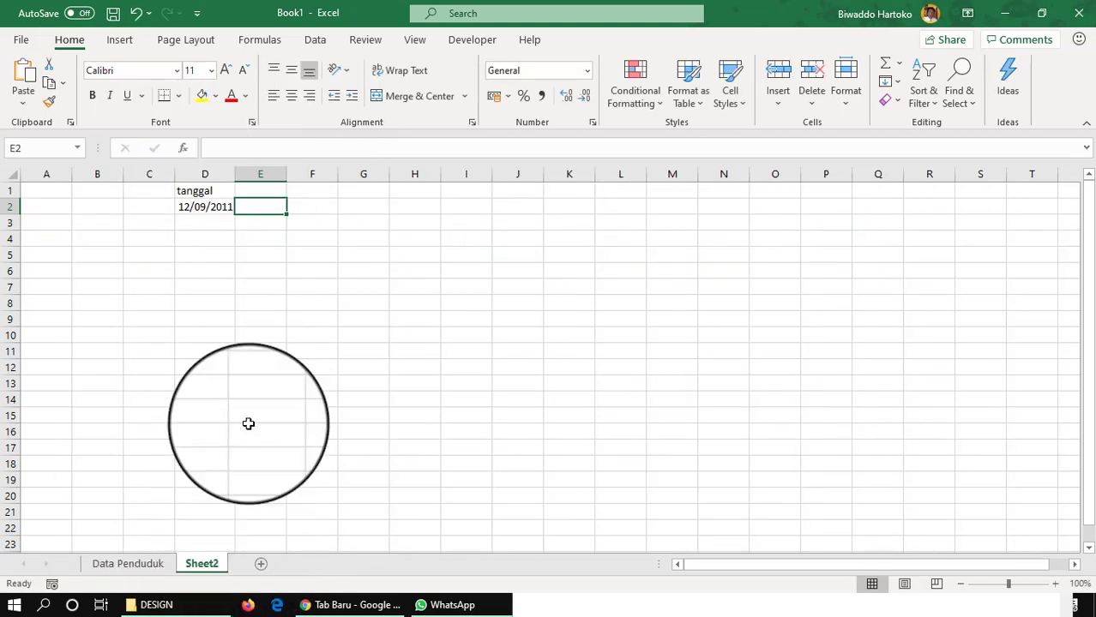
pyautogui.click(142, 200)
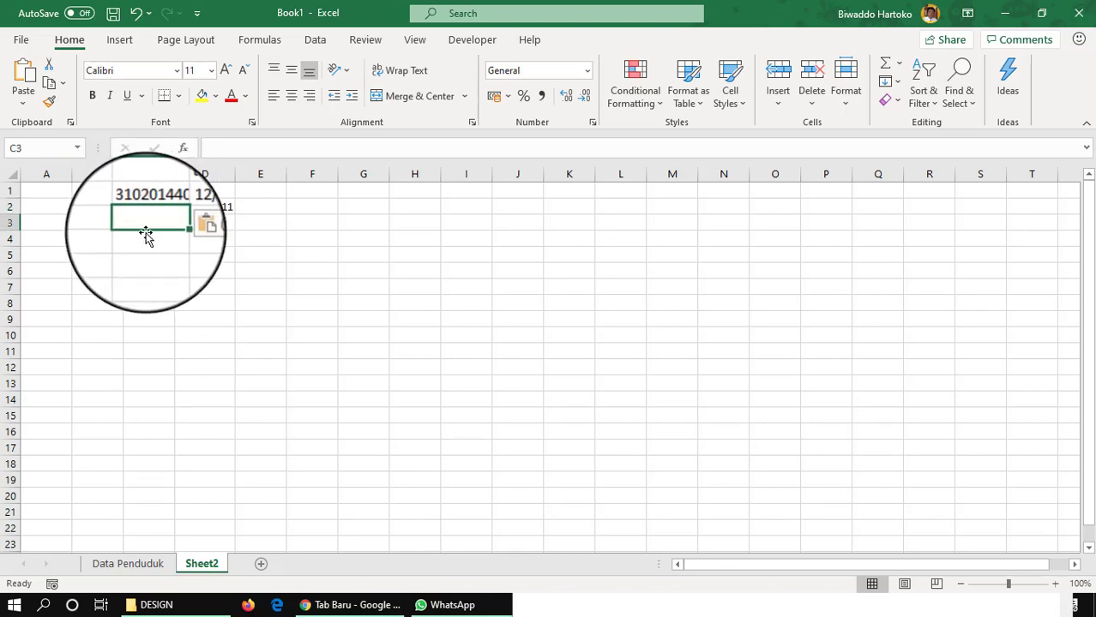
pyautogui.moveTo(176, 174); pyautogui.dragTo(259, 174)
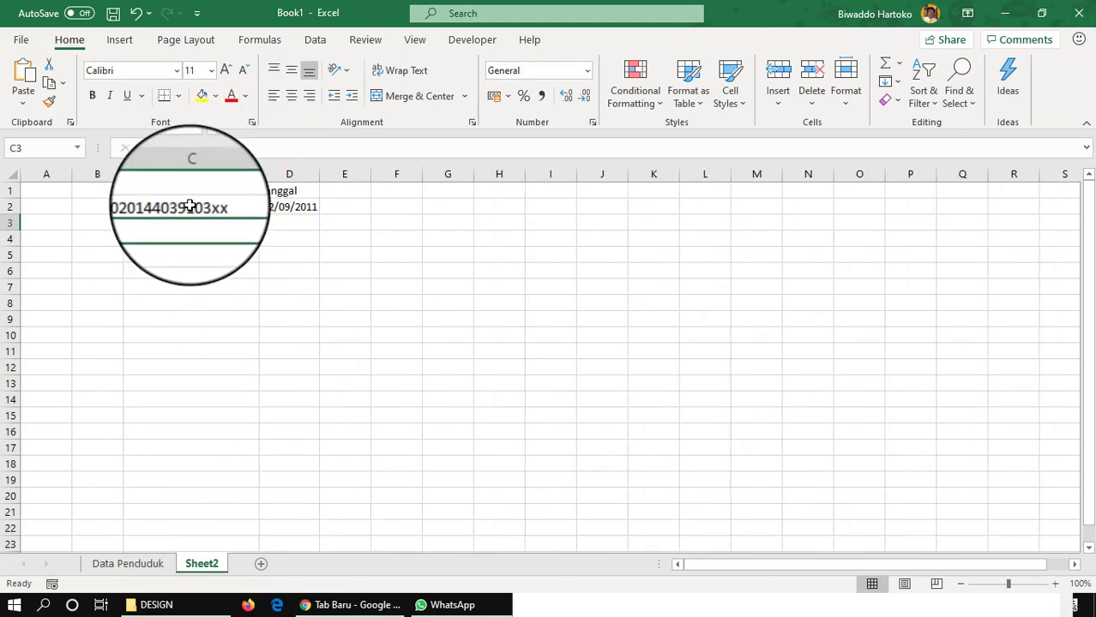
# Step: Re-enter C2 as a plain number, now displayed as 3,10201E+15
pyautogui.click(190, 207)
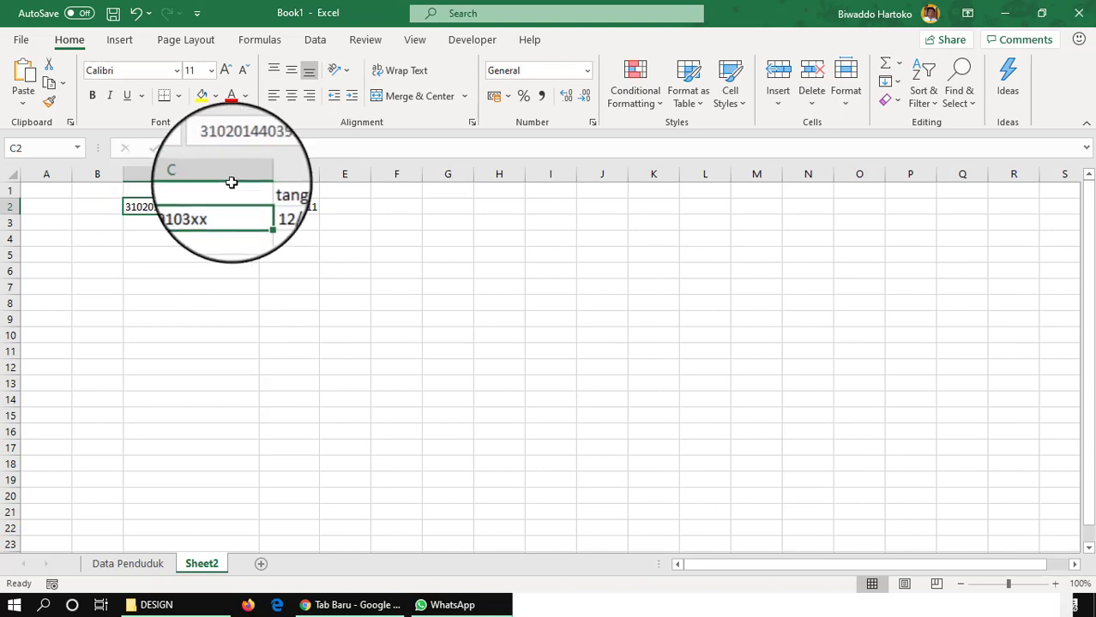
pyautogui.click(329, 146)
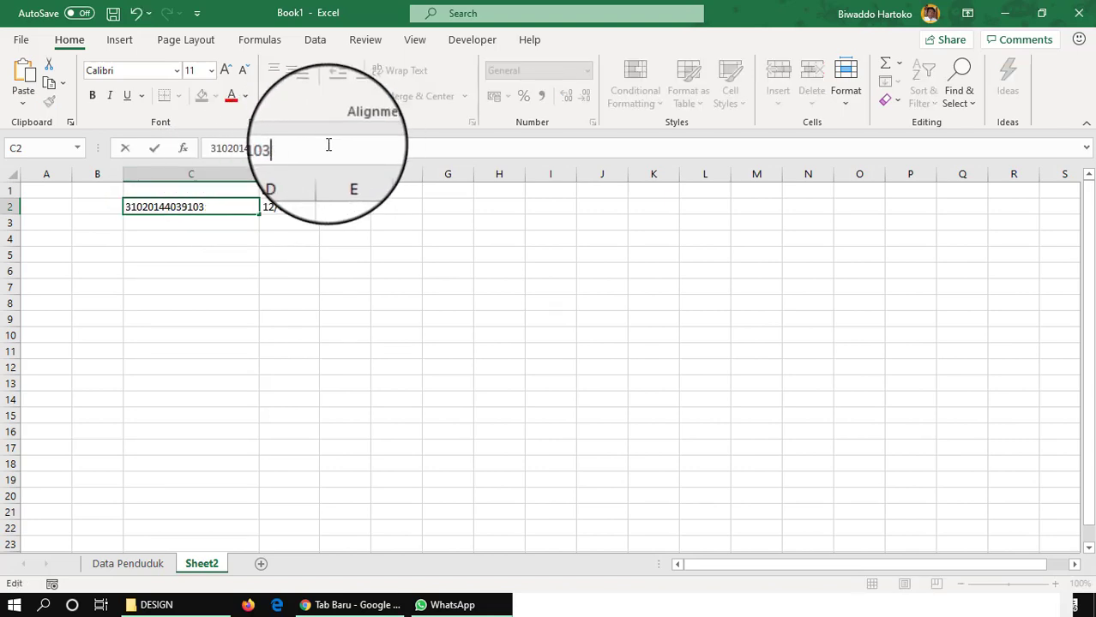
pyautogui.write('00')
pyautogui.press('Return')
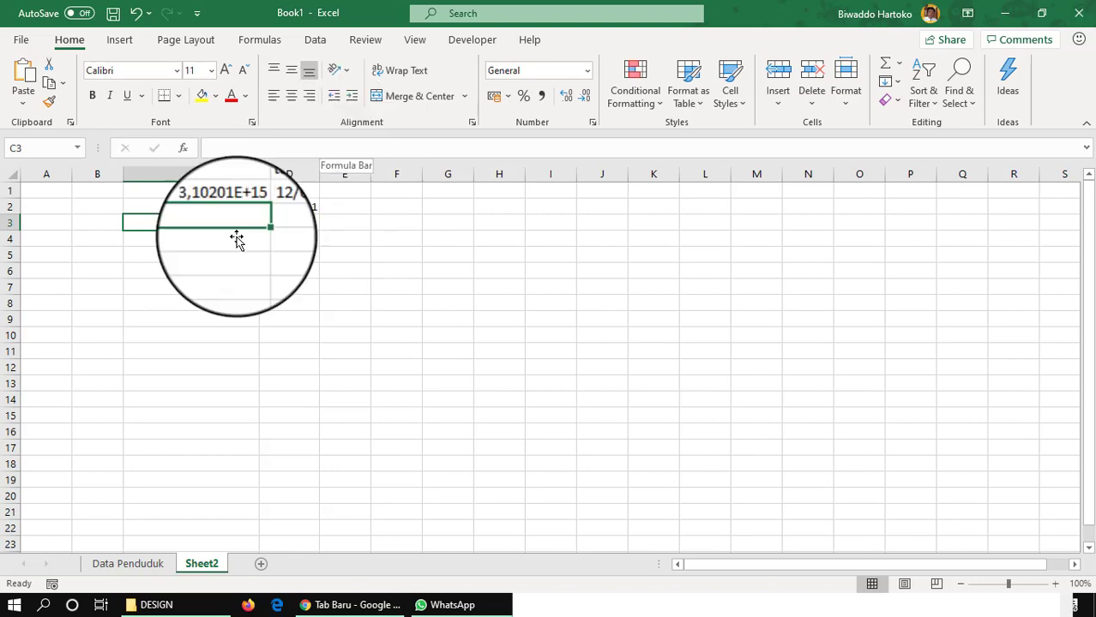
pyautogui.click(212, 208)
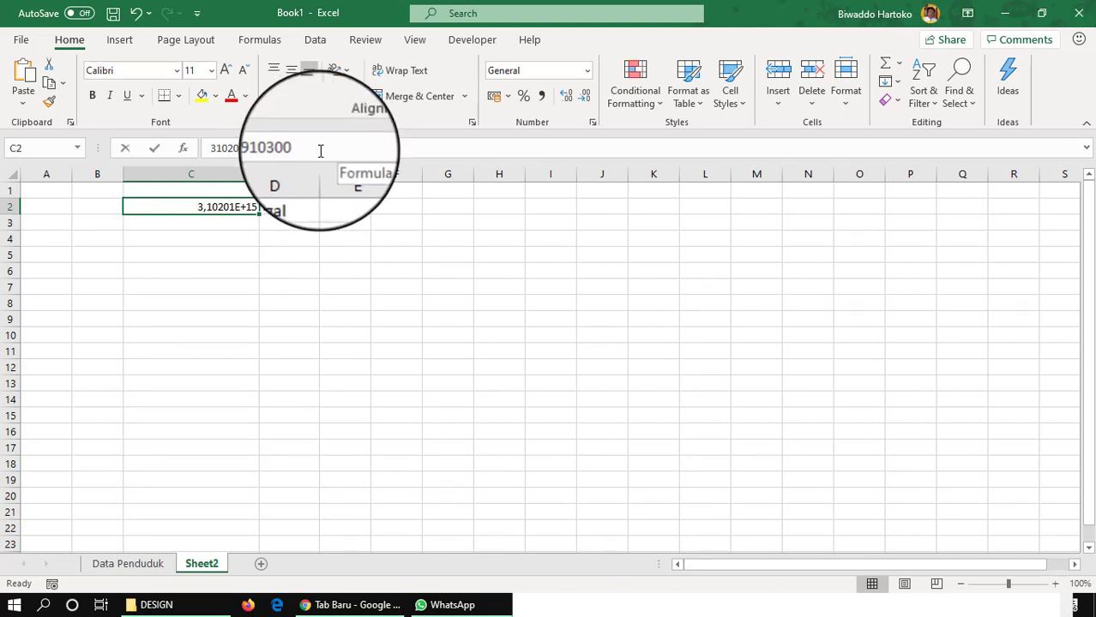
pyautogui.moveTo(322, 150); pyautogui.dragTo(195, 154)
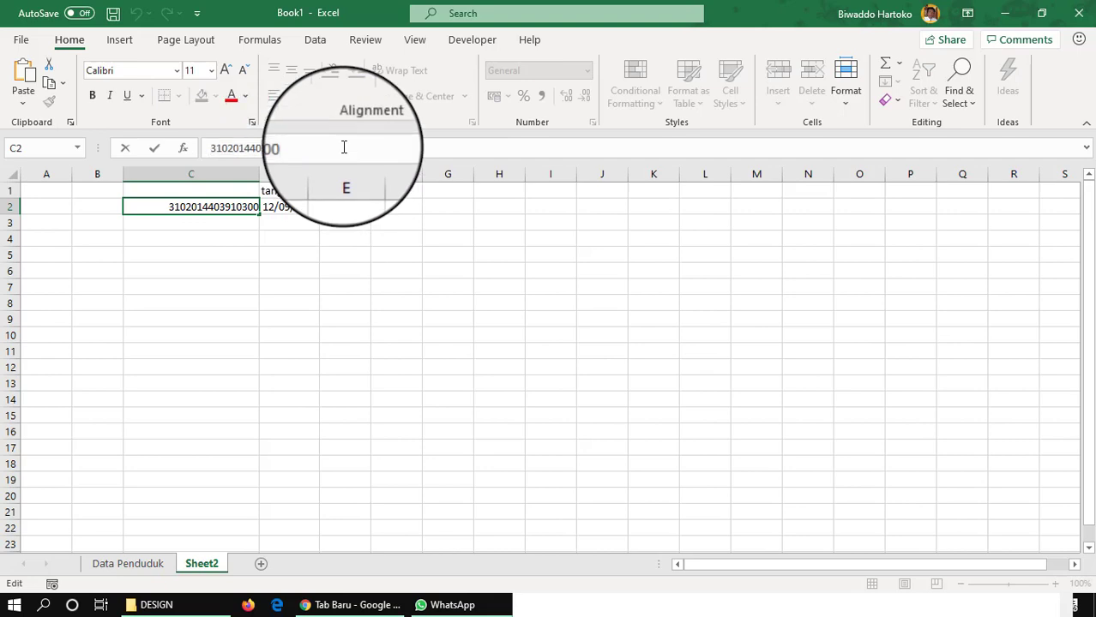
pyautogui.press('Return')
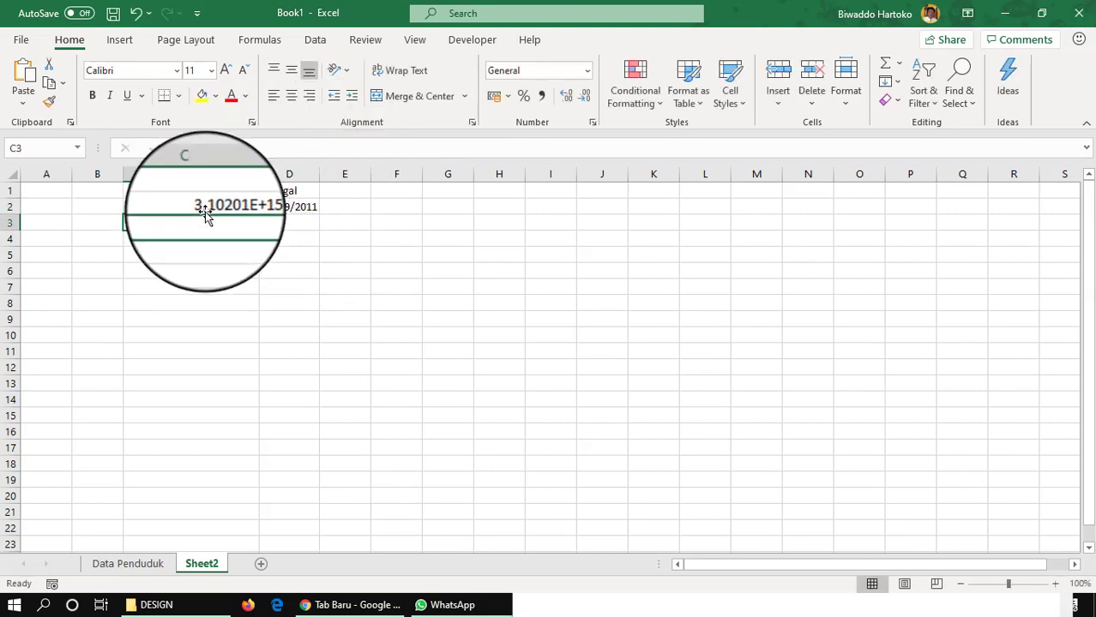
# Step: Enter the heading 'nik' in C1
pyautogui.click(204, 207)
pyautogui.click(214, 189)
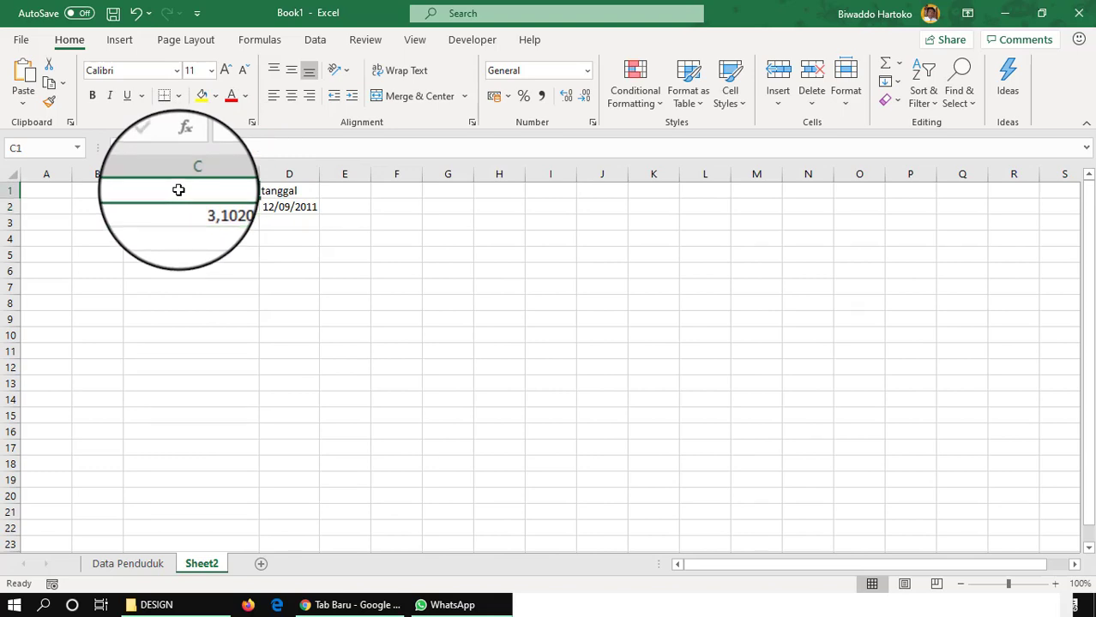
pyautogui.write('nik')
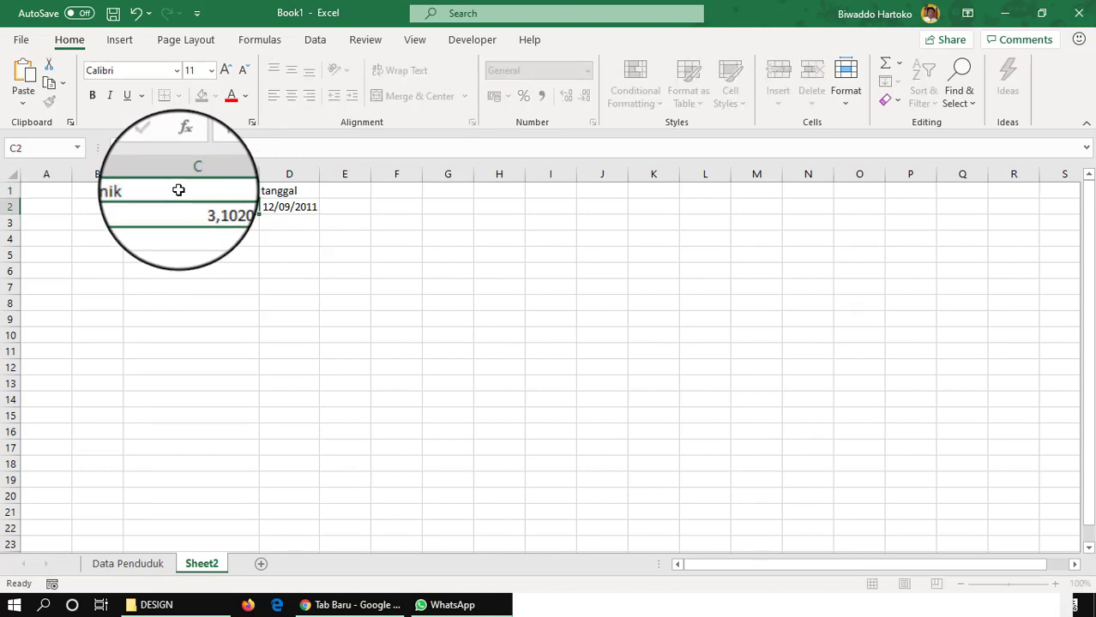
pyautogui.press('Return')
# Step: Format column C as Number to show the full 16-digit NIK, then return to Data Penduduk
pyautogui.click(206, 173)
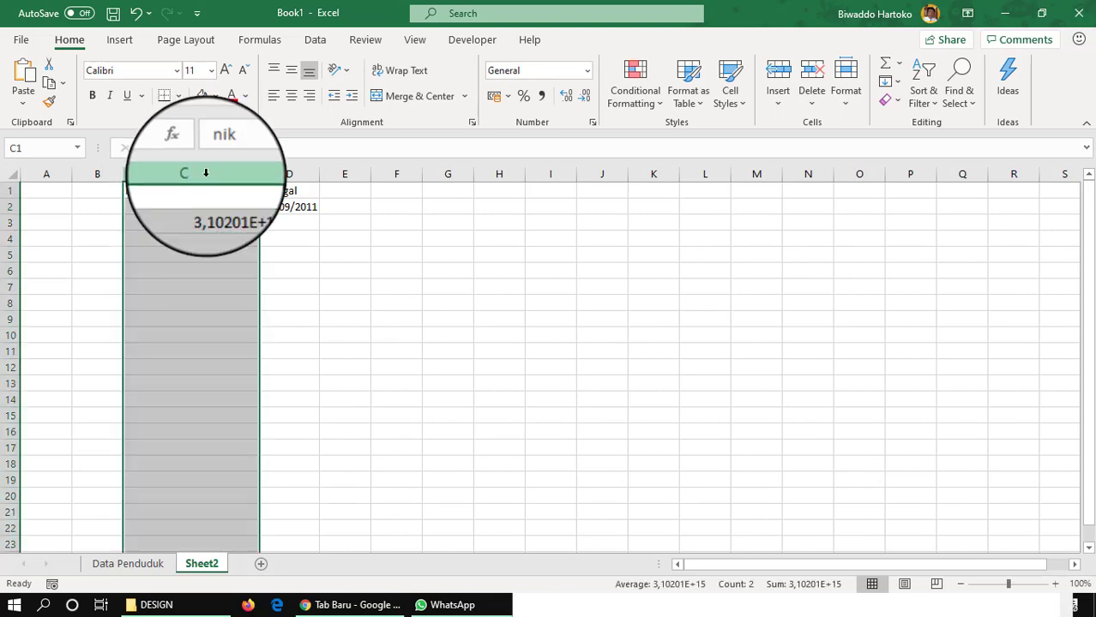
pyautogui.click(590, 71)
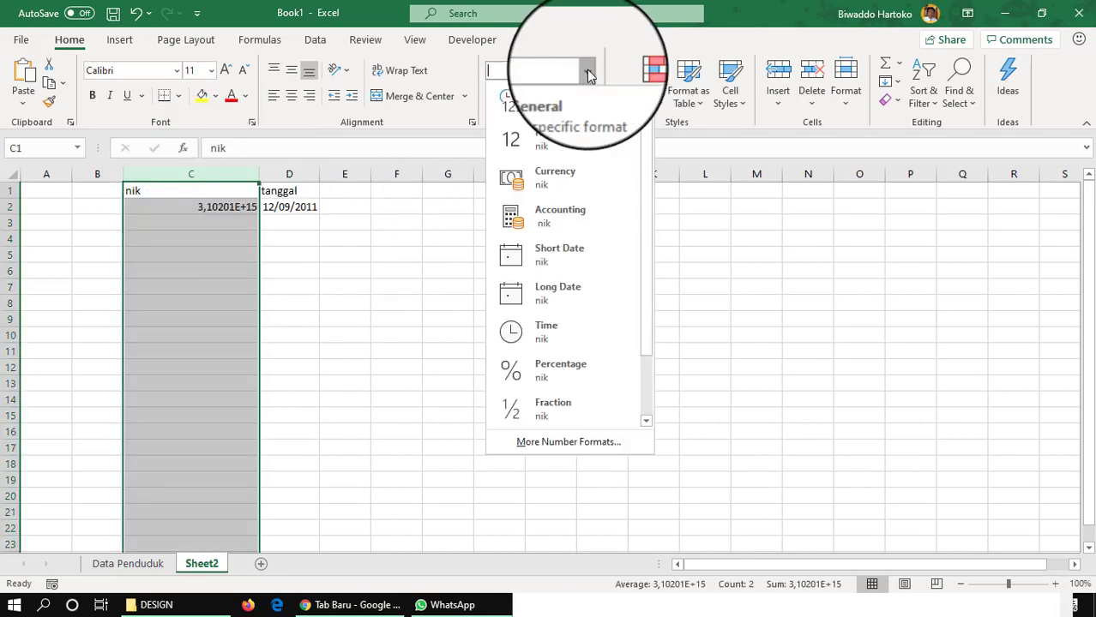
pyautogui.click(566, 138)
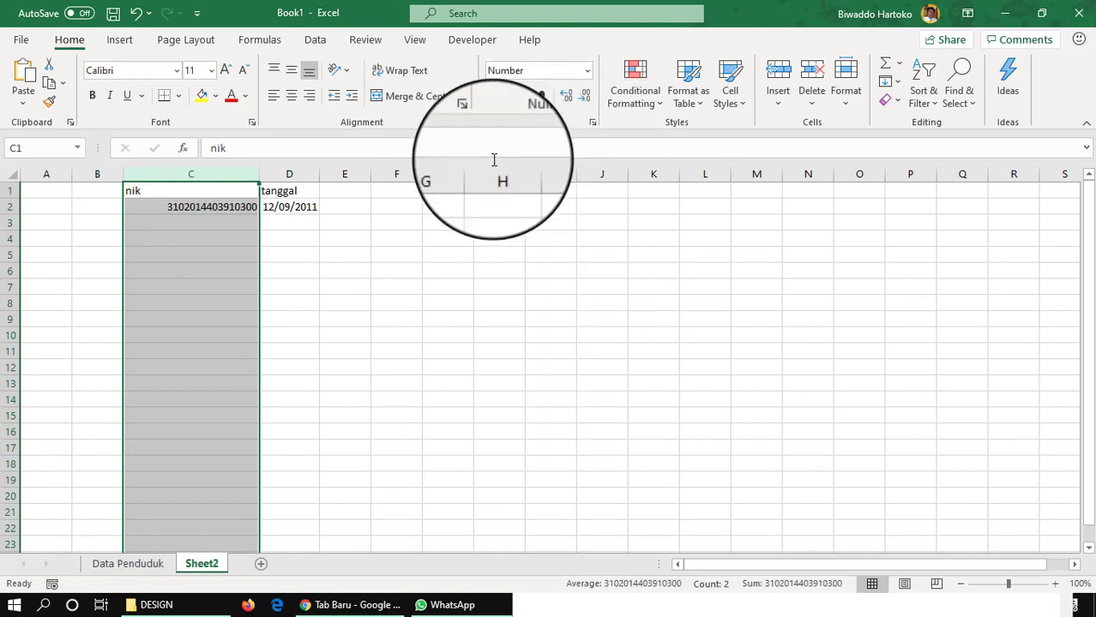
pyautogui.click(278, 226)
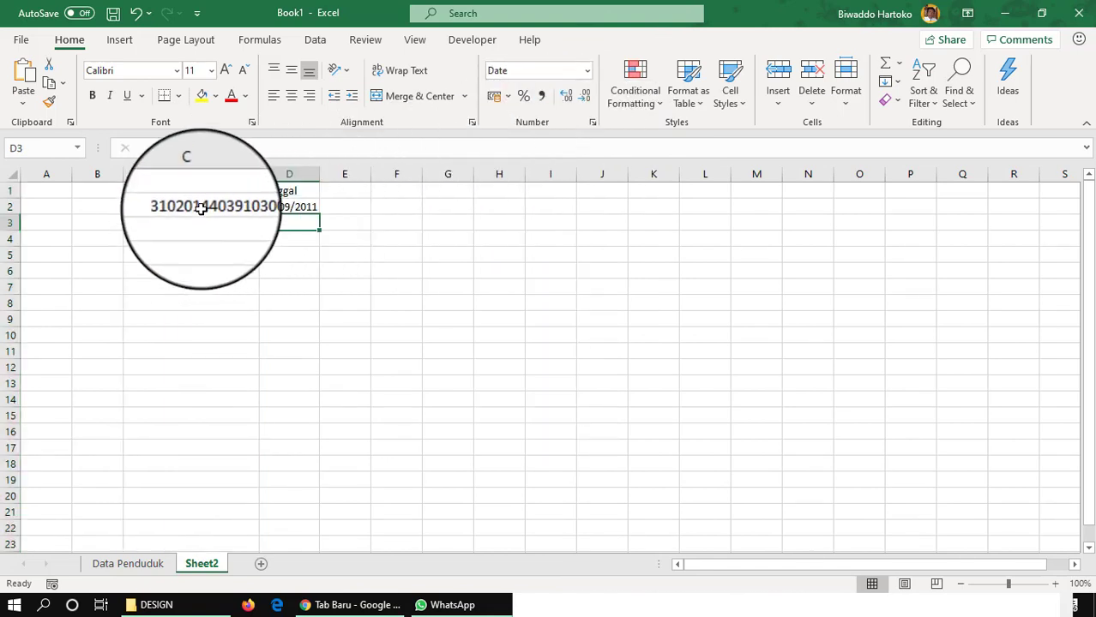
pyautogui.click(201, 209)
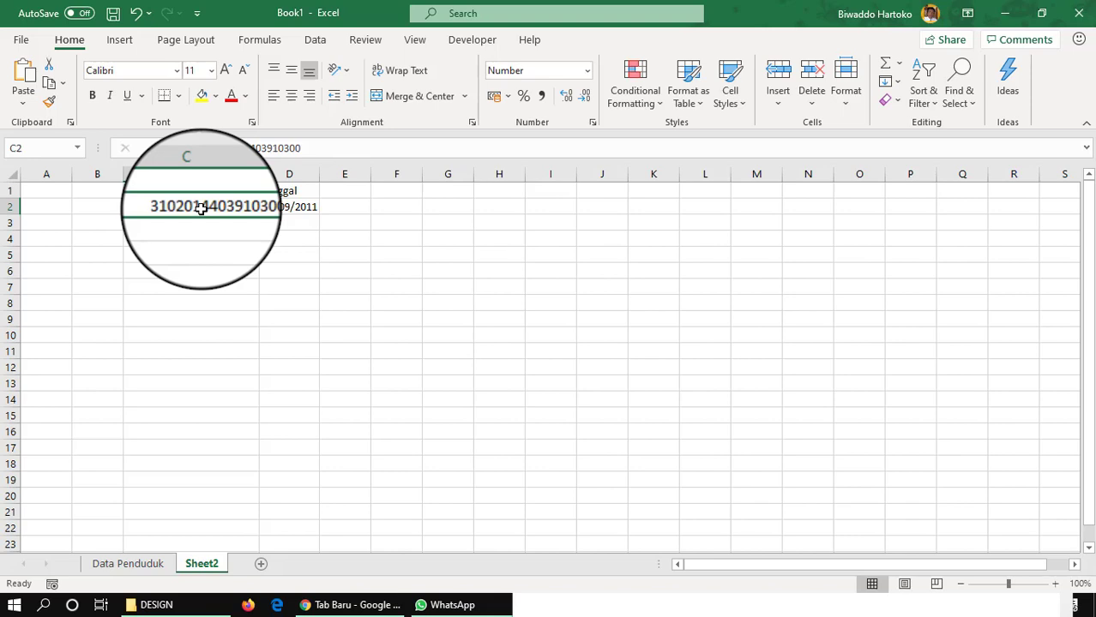
pyautogui.click(129, 565)
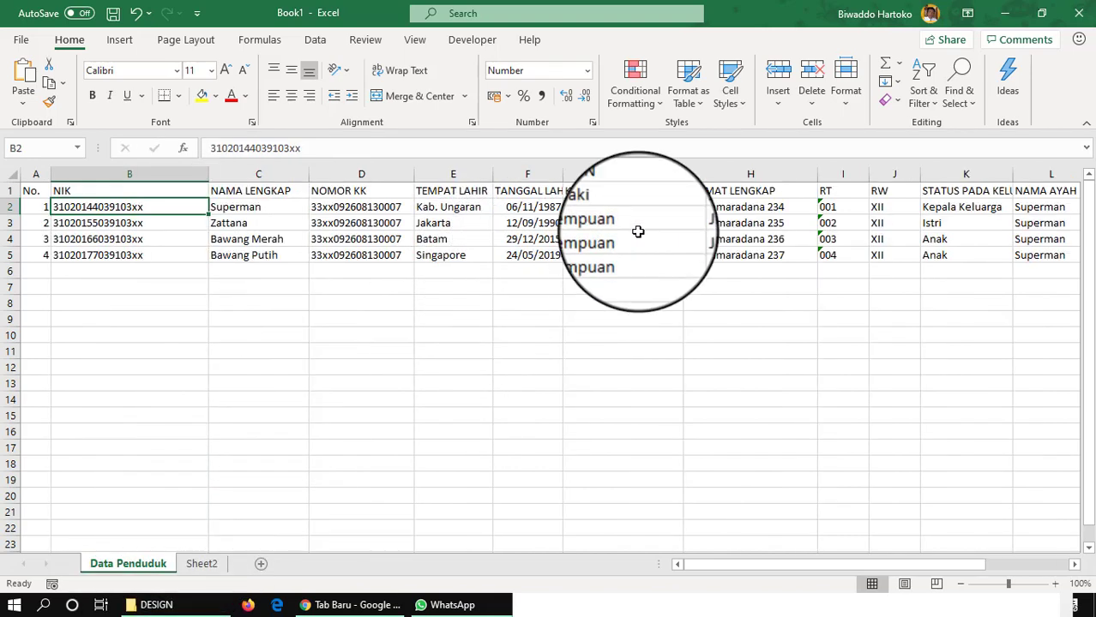
# Step: Enter the heading 'nomor' in Sheet2 E1 and a first value in E2, which shows as 1
pyautogui.click(849, 208)
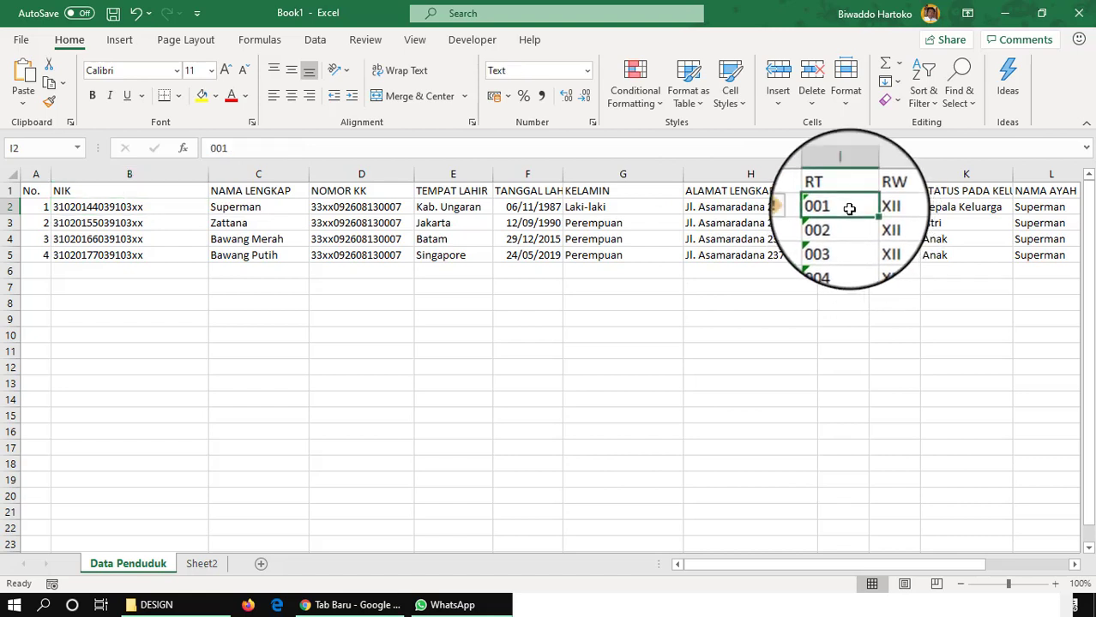
pyautogui.click(204, 563)
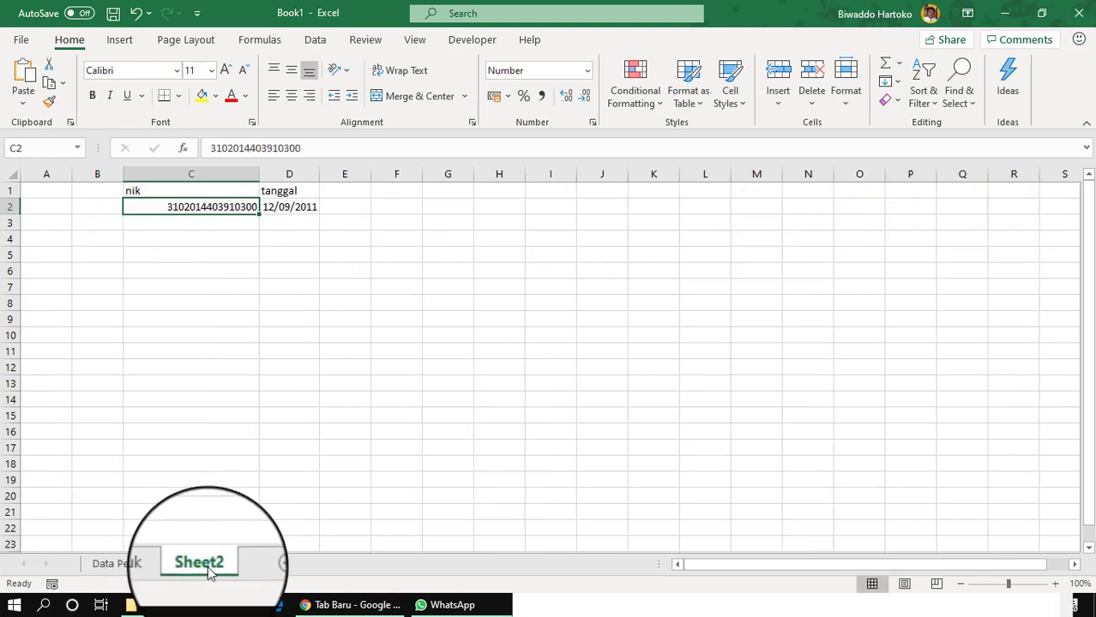
pyautogui.click(338, 191)
pyautogui.write('n')
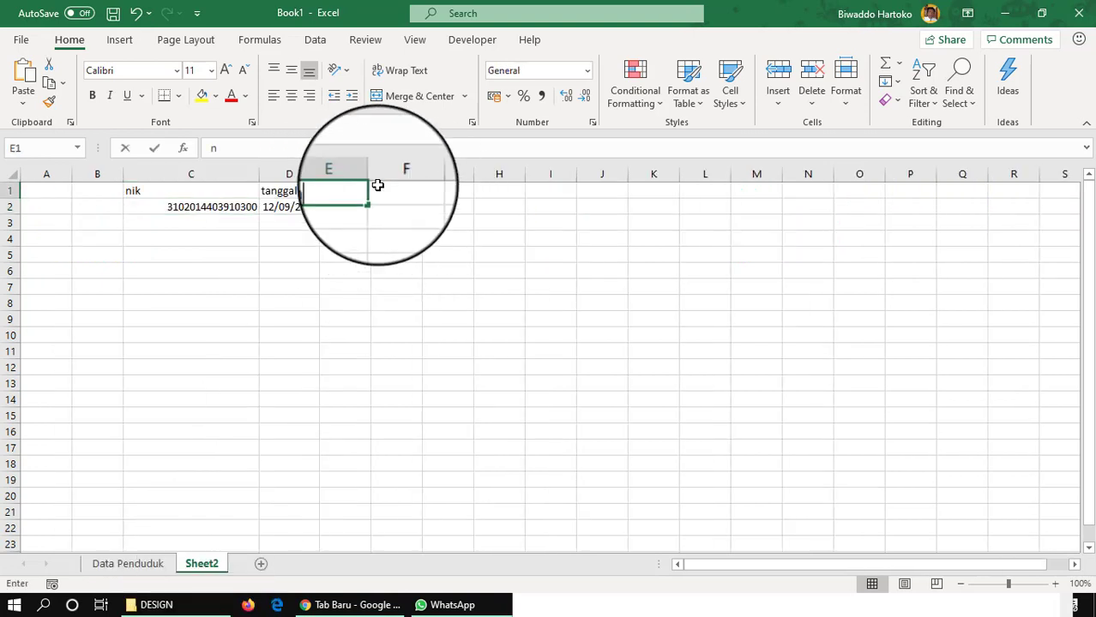
pyautogui.write('omor')
pyautogui.press('Return')
pyautogui.write('001')
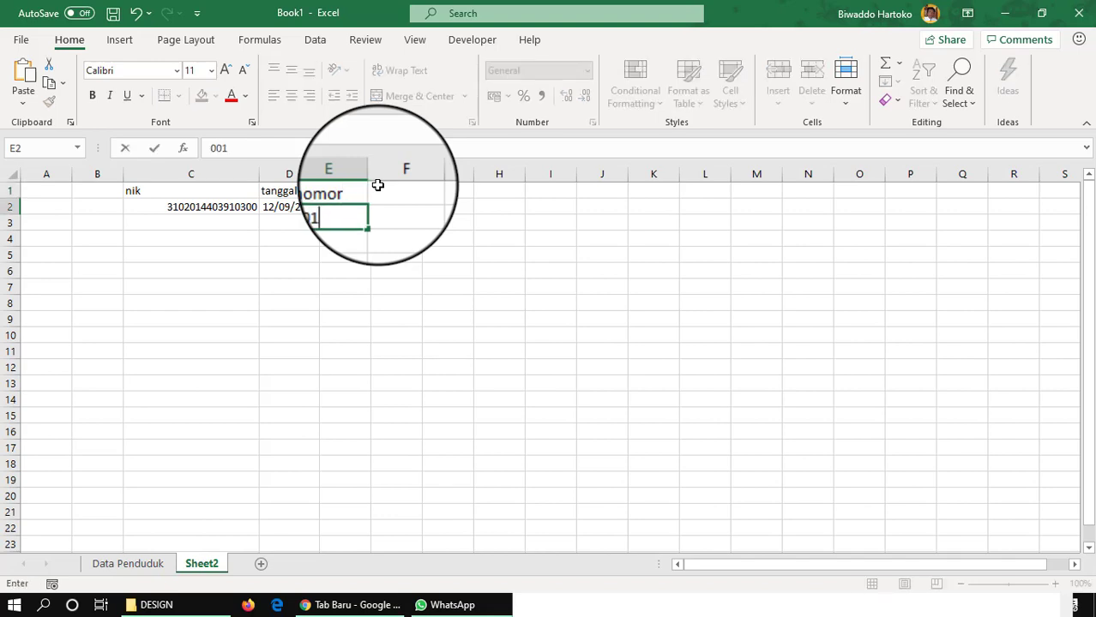
pyautogui.write('1')
pyautogui.press('Return')
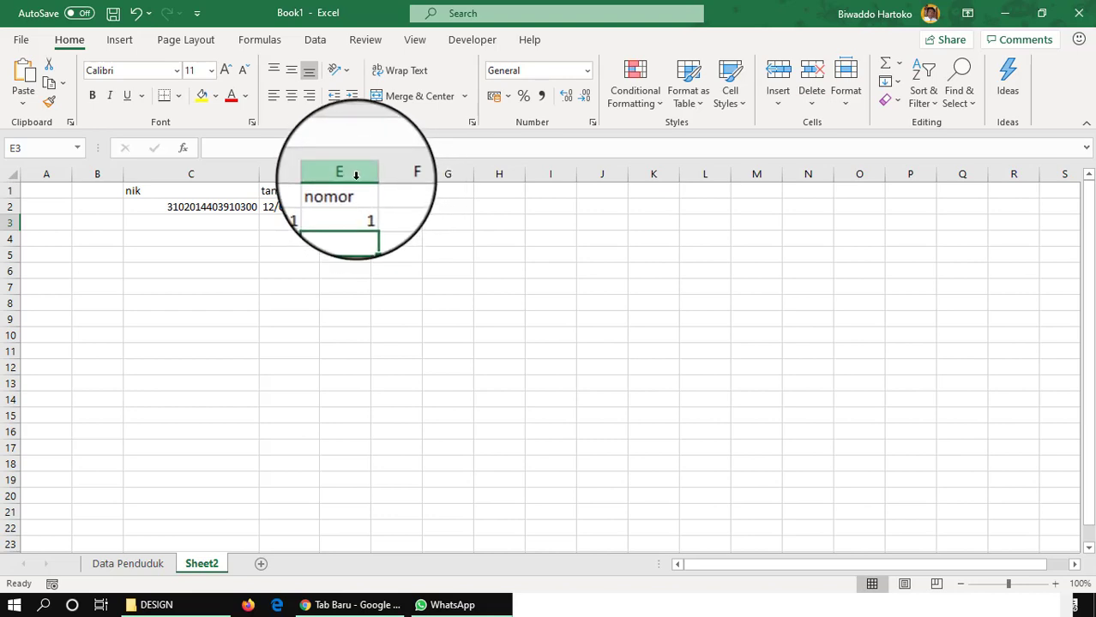
# Step: Format column E as Text instead of Number
pyautogui.click(356, 175)
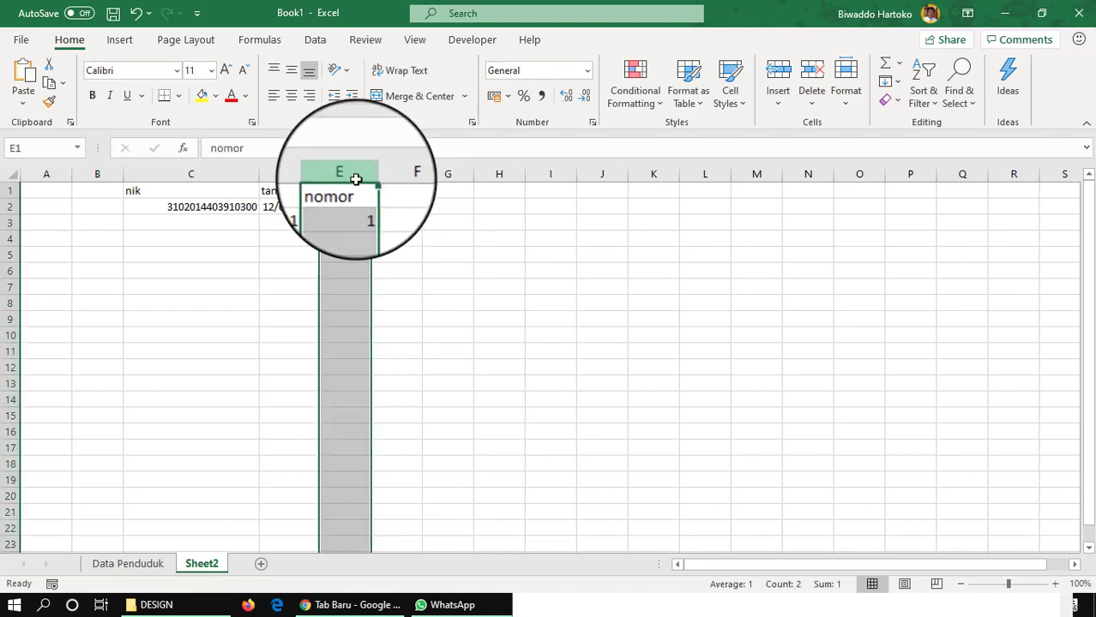
pyautogui.click(590, 72)
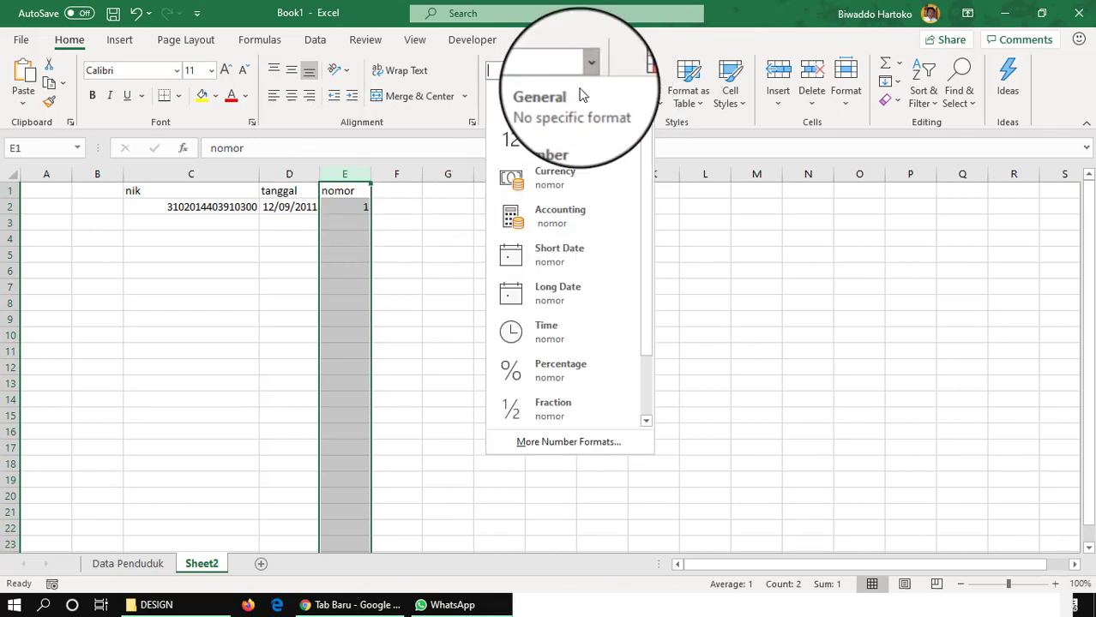
pyautogui.click(549, 137)
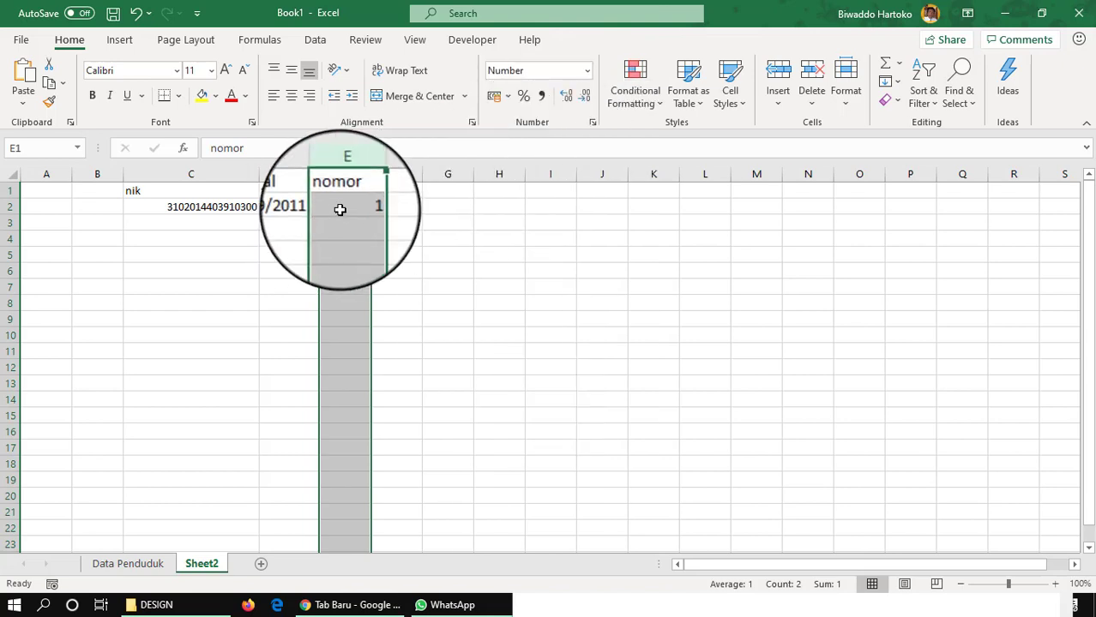
pyautogui.click(345, 207)
pyautogui.click(344, 174)
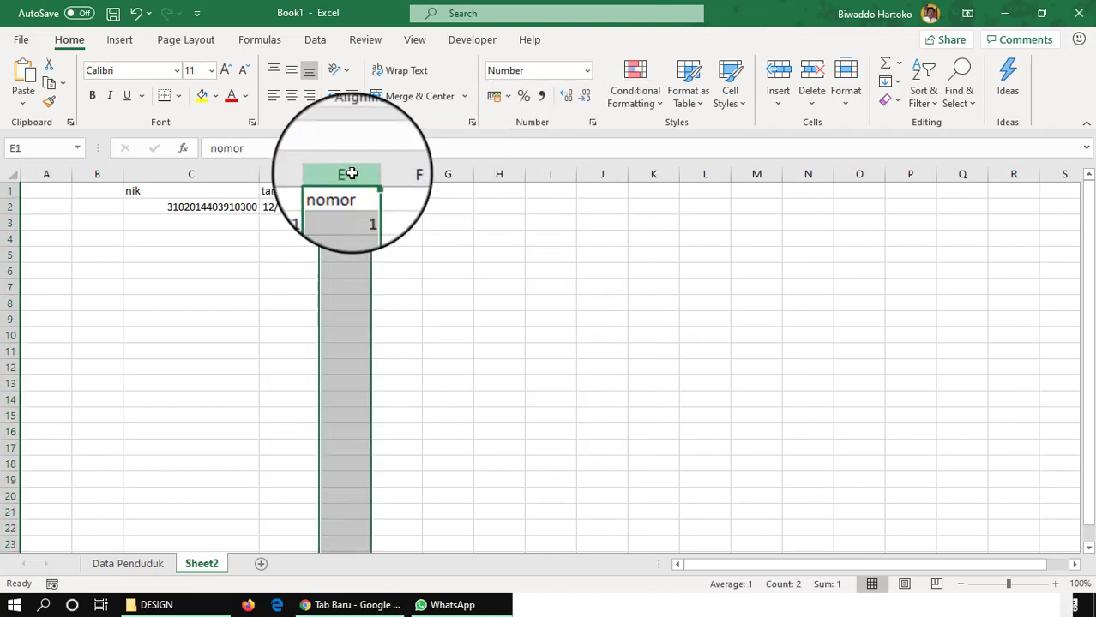
pyautogui.click(589, 70)
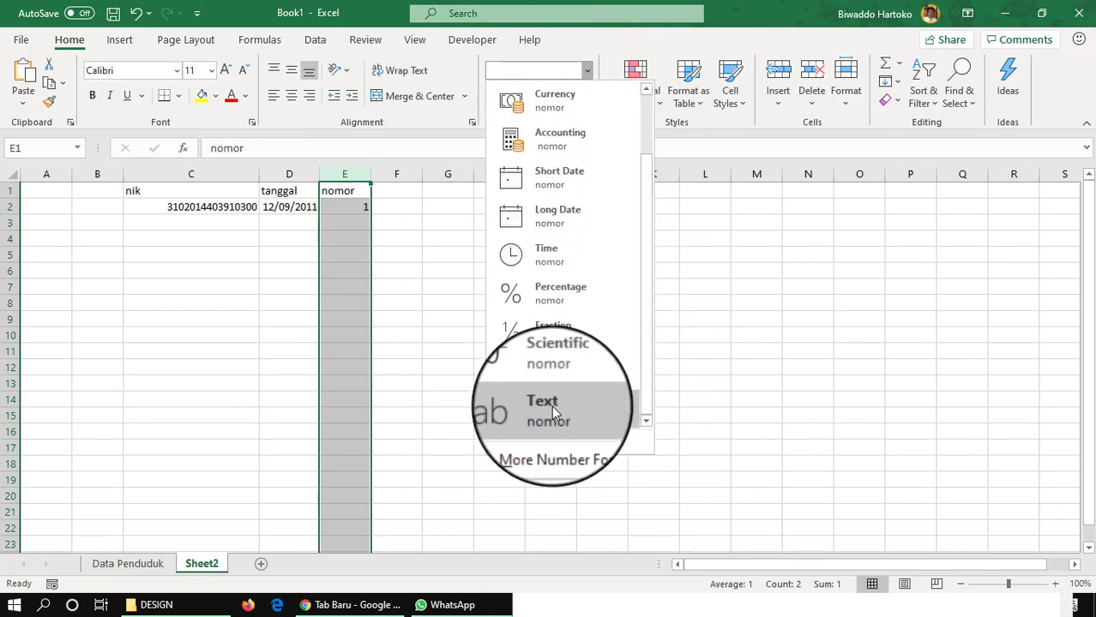
pyautogui.click(551, 406)
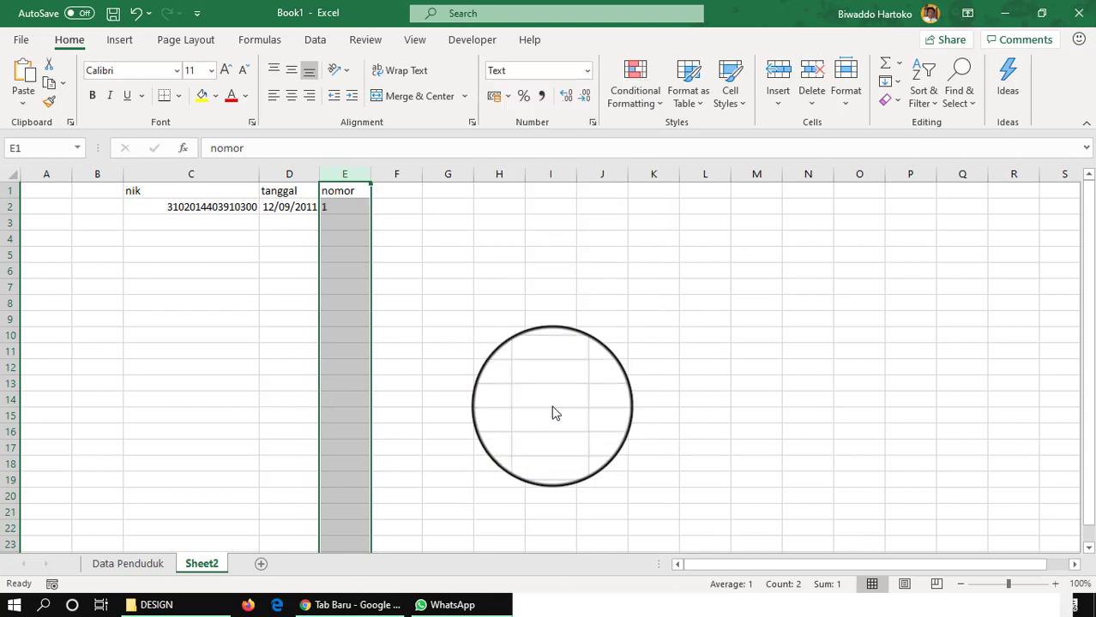
# Step: Re-enter 001 in E2 and 007 in E3, ignoring the number-stored-as-text warning
pyautogui.click(346, 207)
pyautogui.write('00')
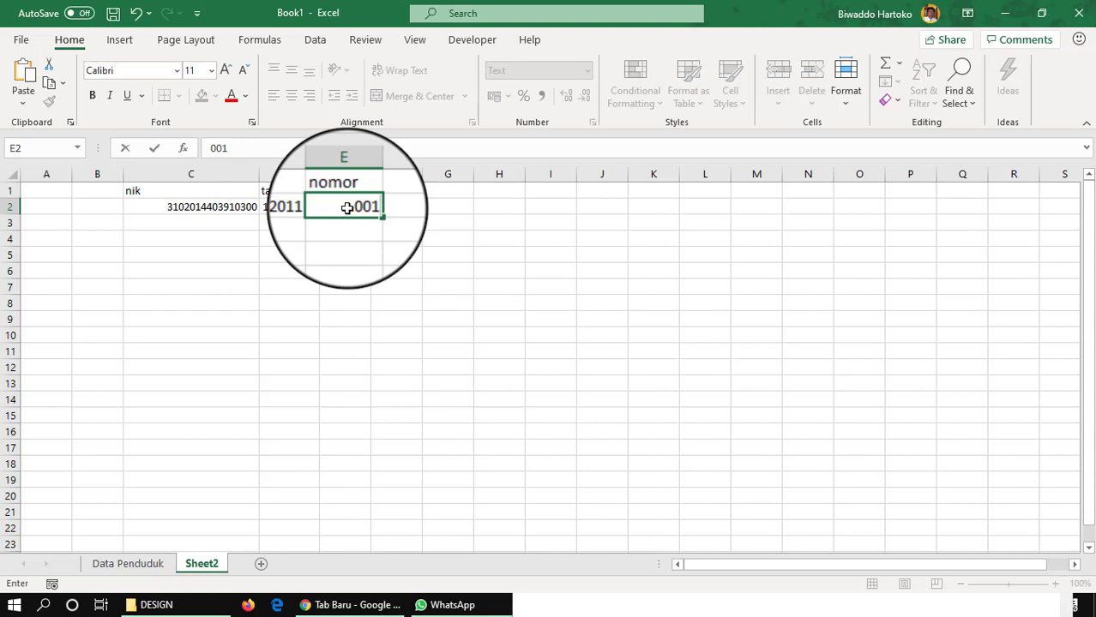
pyautogui.press('Return')
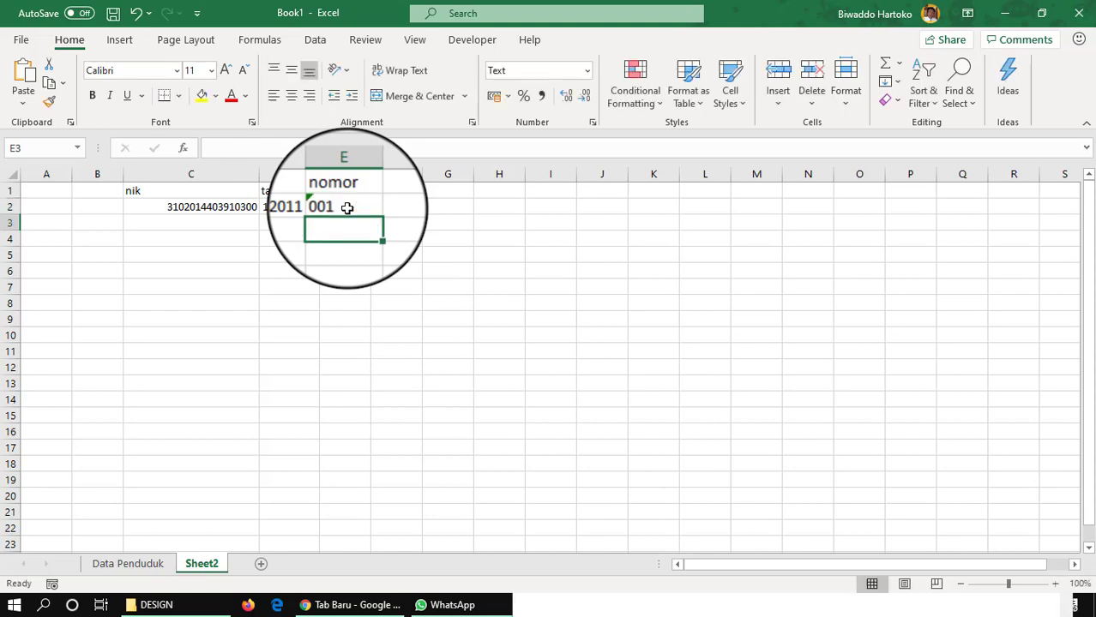
pyautogui.click(346, 208)
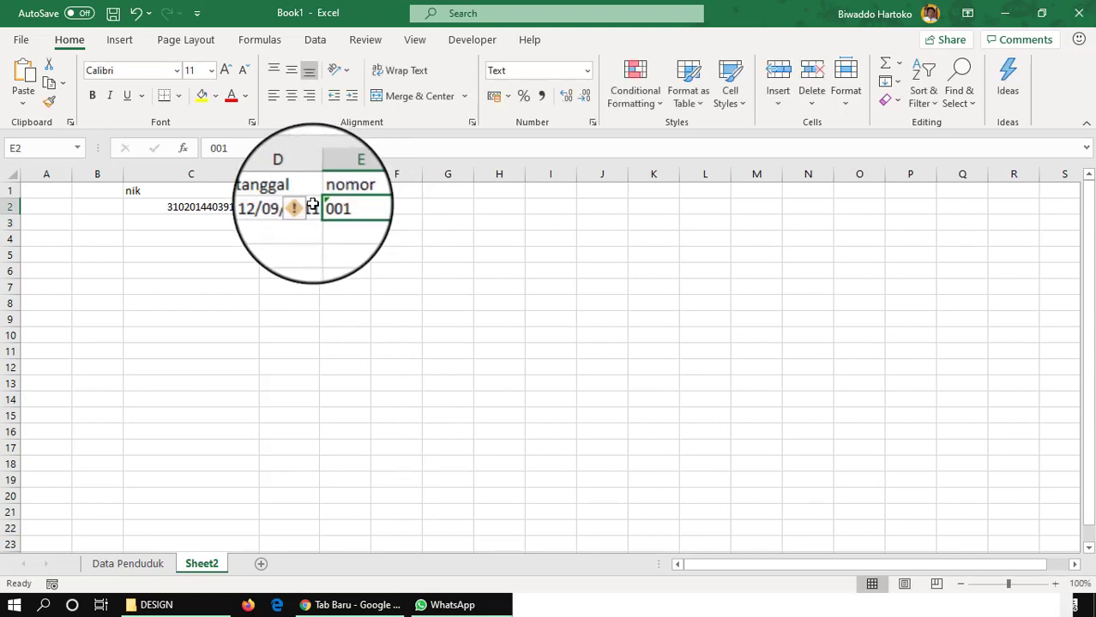
pyautogui.click(308, 209)
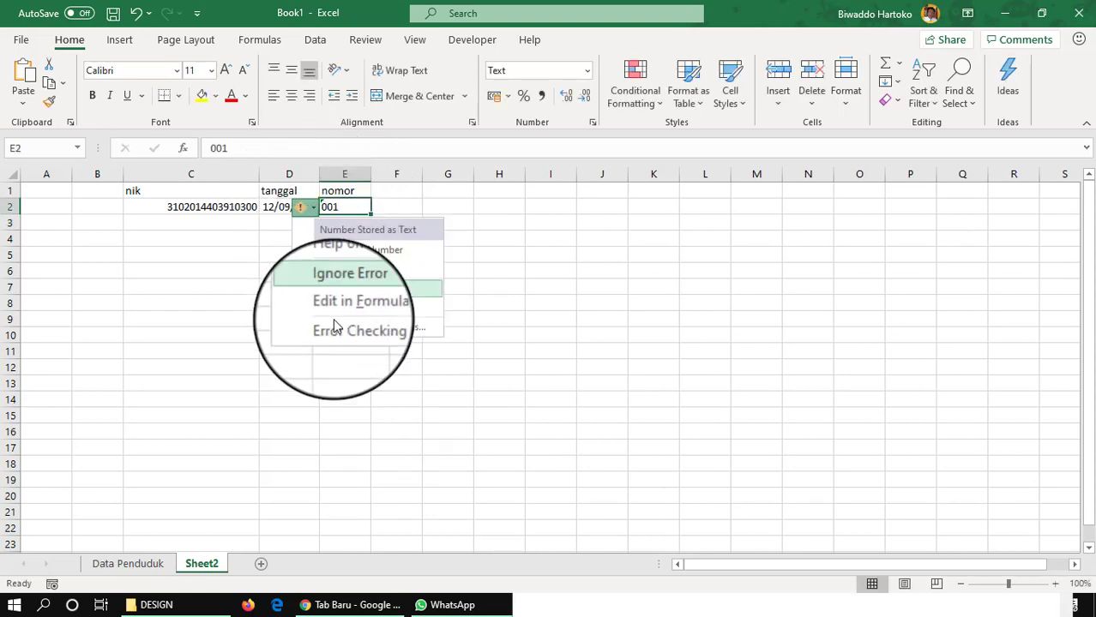
pyautogui.click(337, 288)
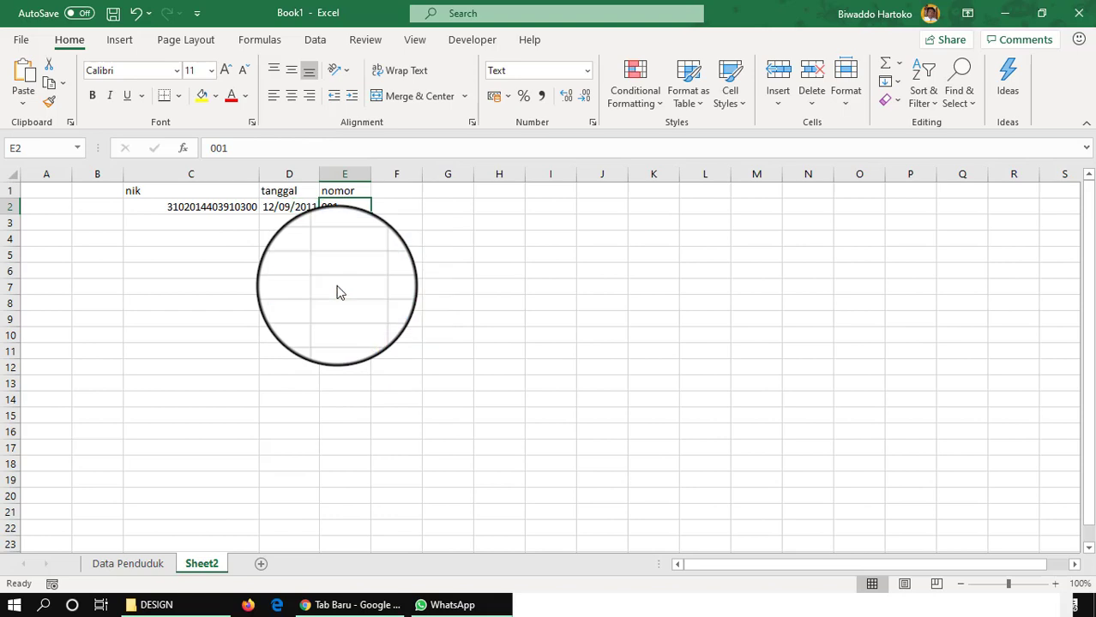
pyautogui.click(350, 222)
pyautogui.write('007')
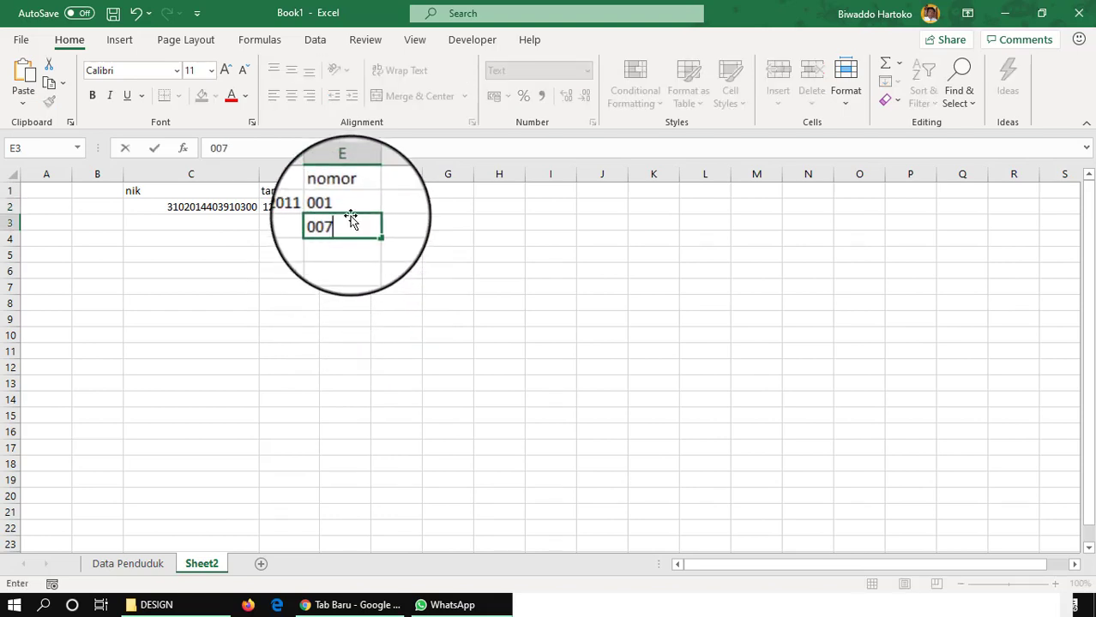
pyautogui.press('Return')
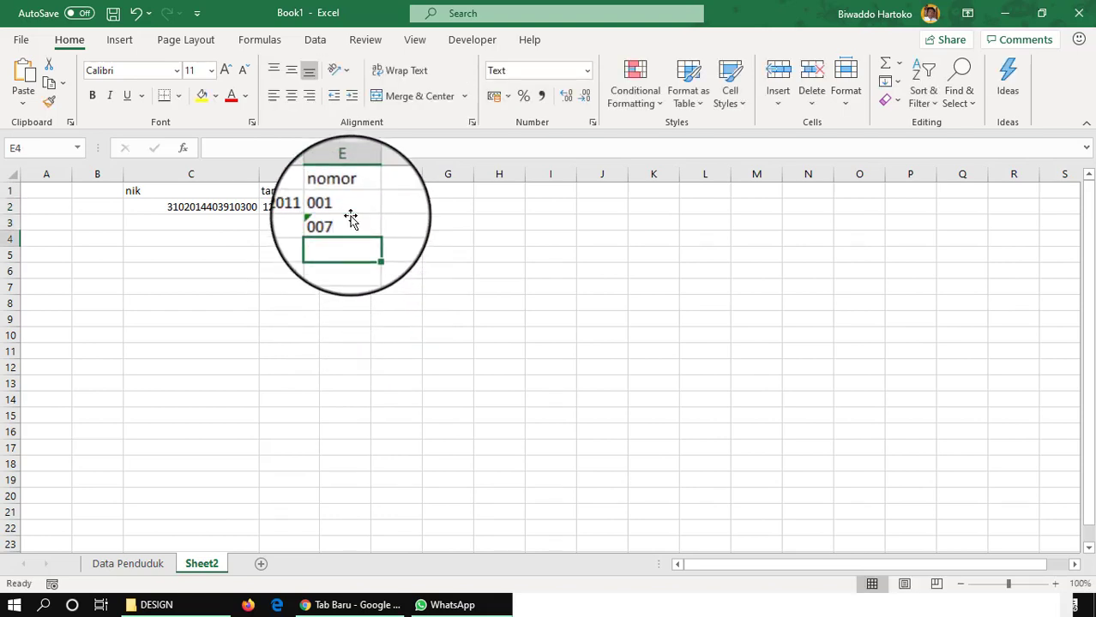
# Step: On Data Penduduk, narrow column B to fit the NIK numbers
pyautogui.click(129, 564)
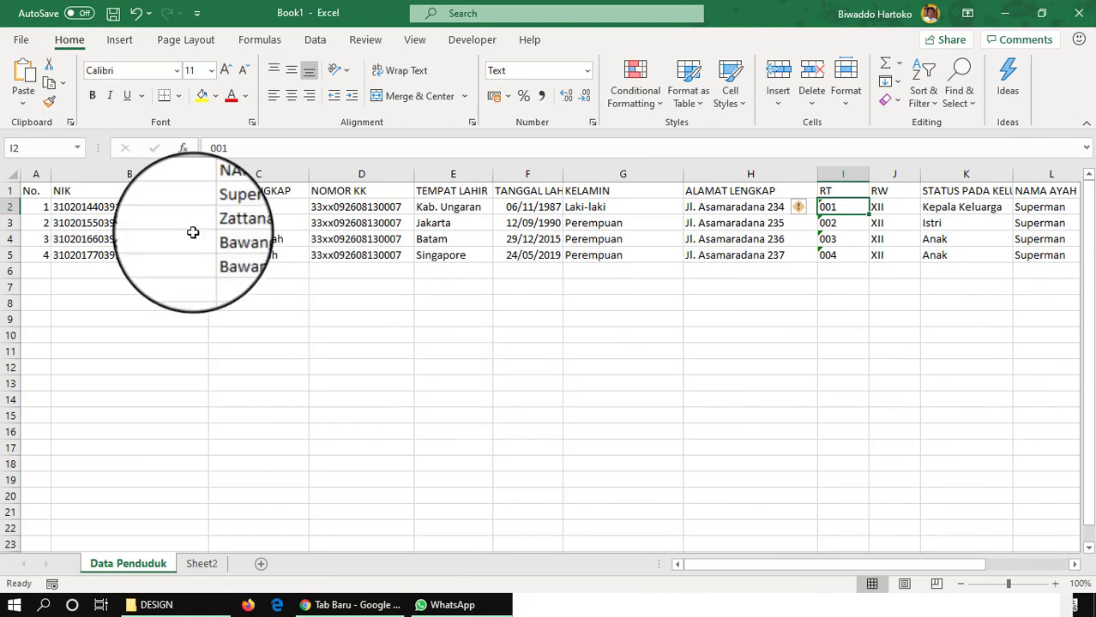
pyautogui.click(33, 189)
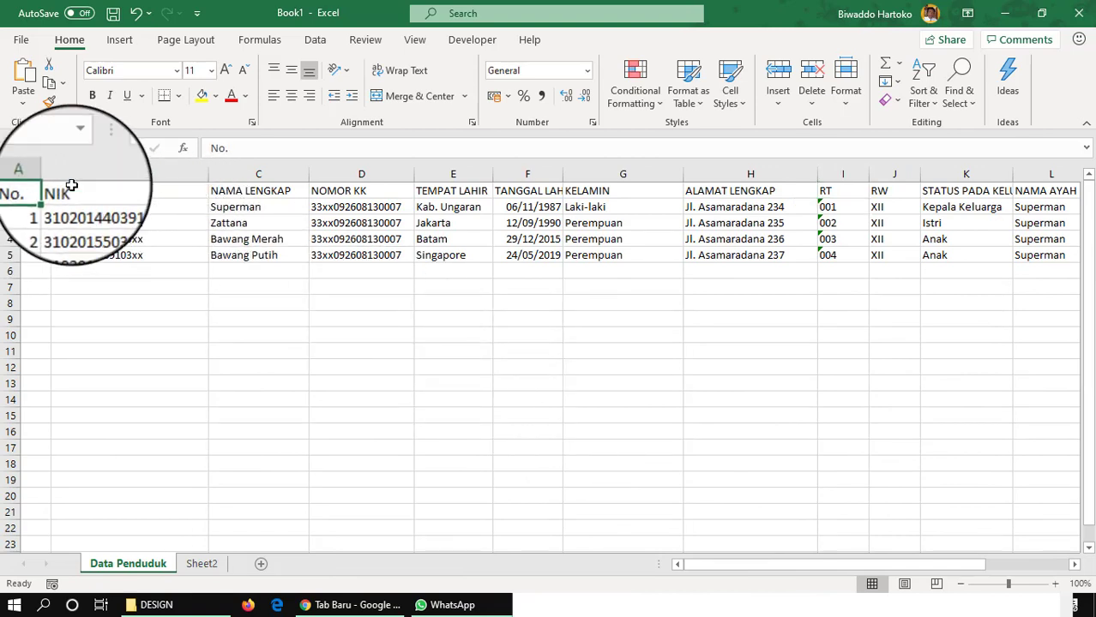
pyautogui.click(71, 189)
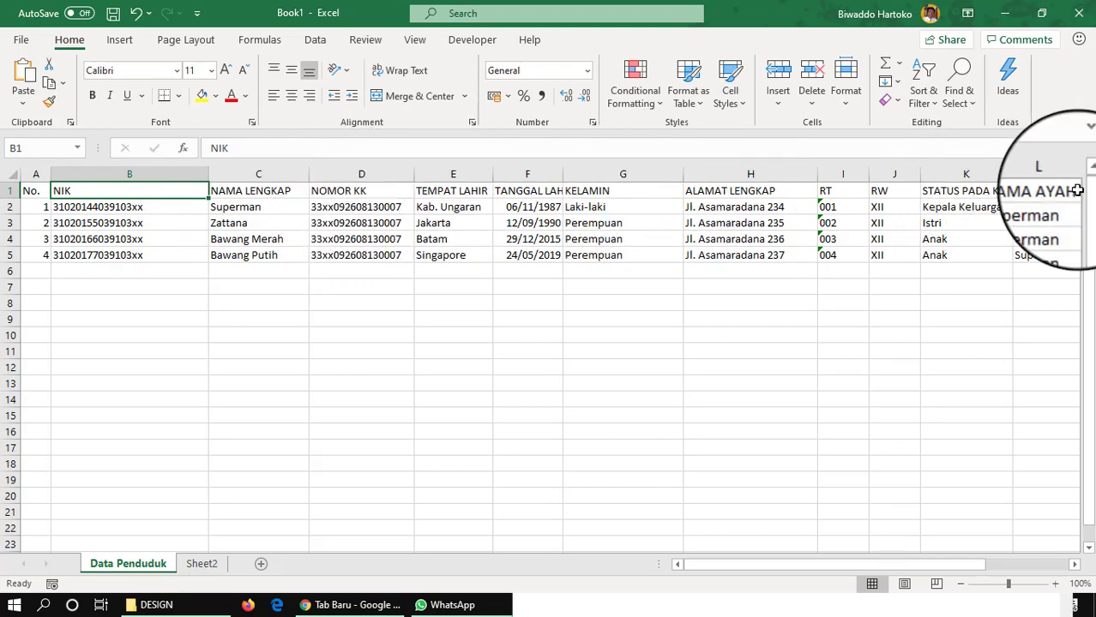
pyautogui.moveTo(773, 564)
pyautogui.mouseDown()
pyautogui.moveTo(879, 566)
pyautogui.moveTo(708, 566)
pyautogui.mouseUp()
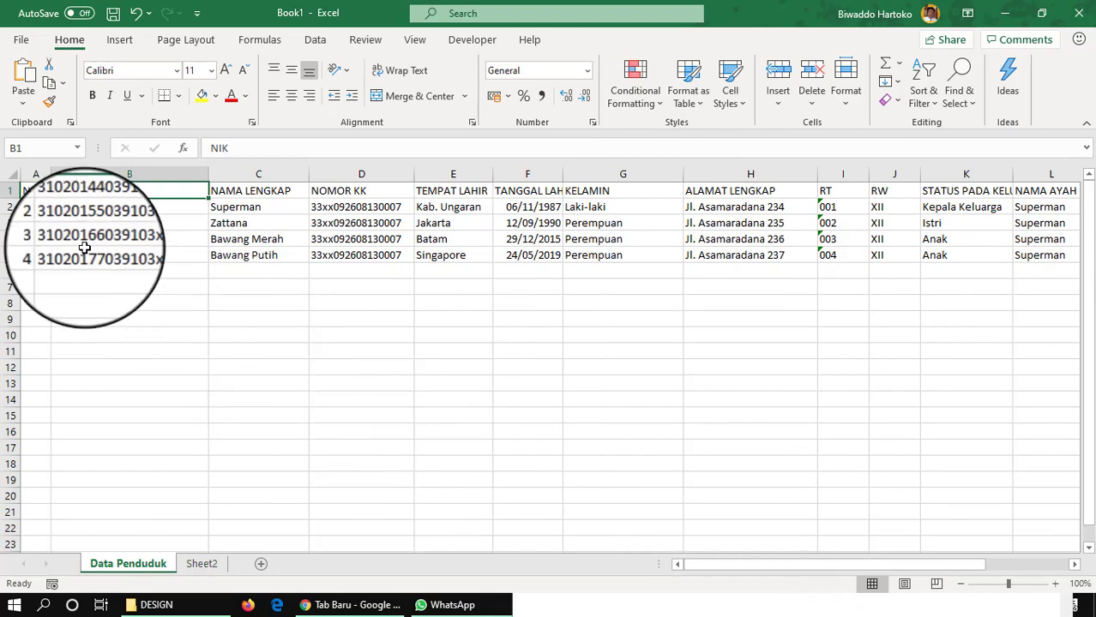
pyautogui.moveTo(207, 176); pyautogui.dragTo(156, 180)
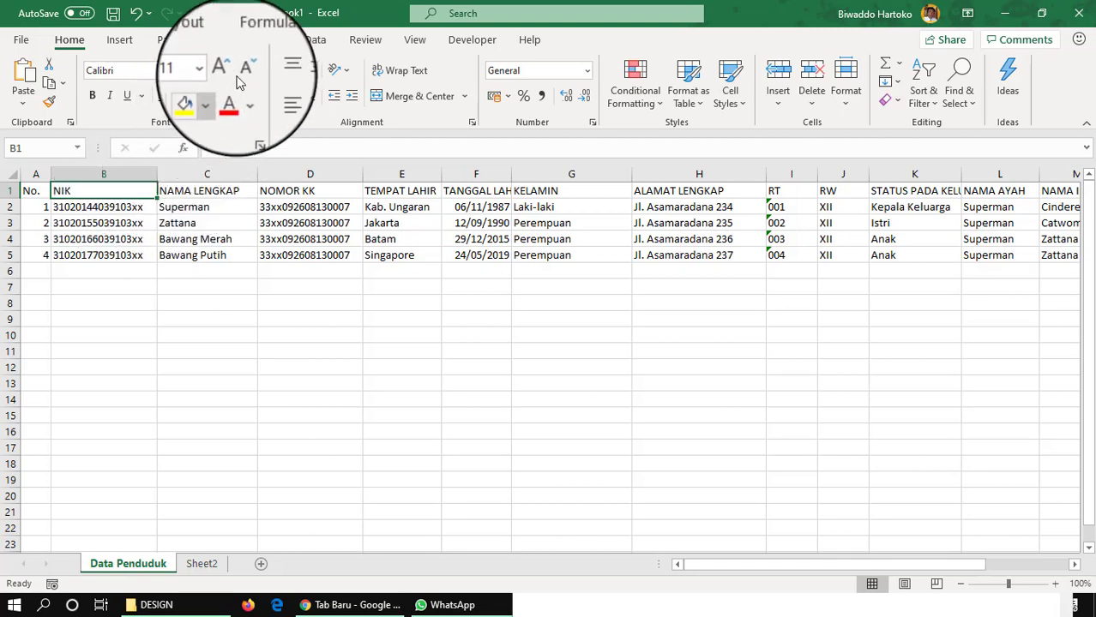
# Step: Undo the last resize, then narrow the NIK, KELAMIN and RT columns to their contents
pyautogui.click(137, 17)
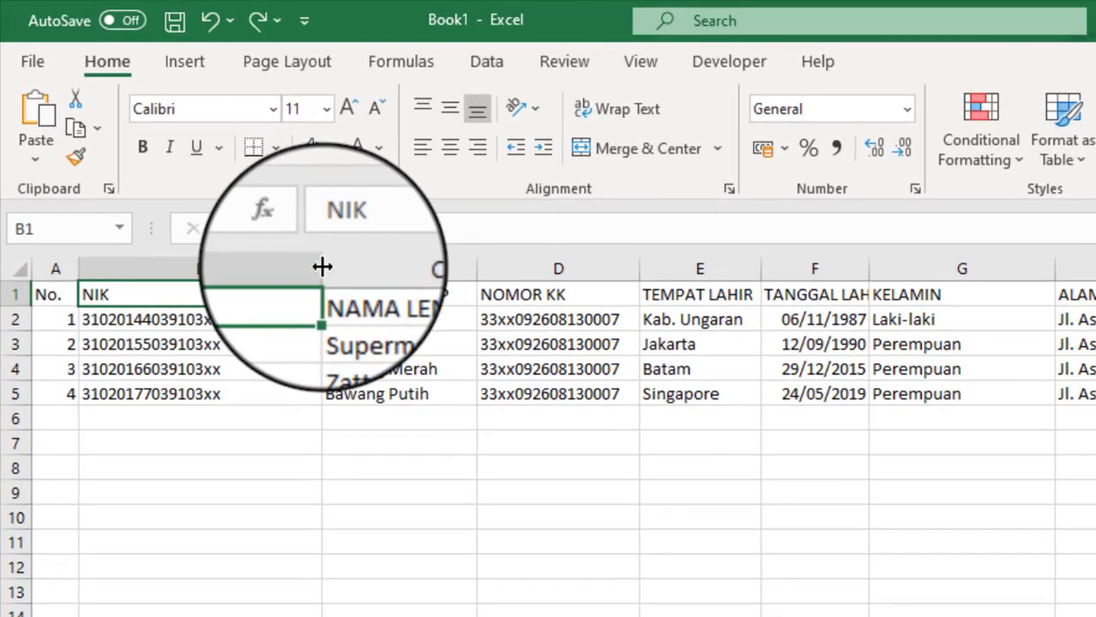
pyautogui.moveTo(321, 268); pyautogui.dragTo(248, 269)
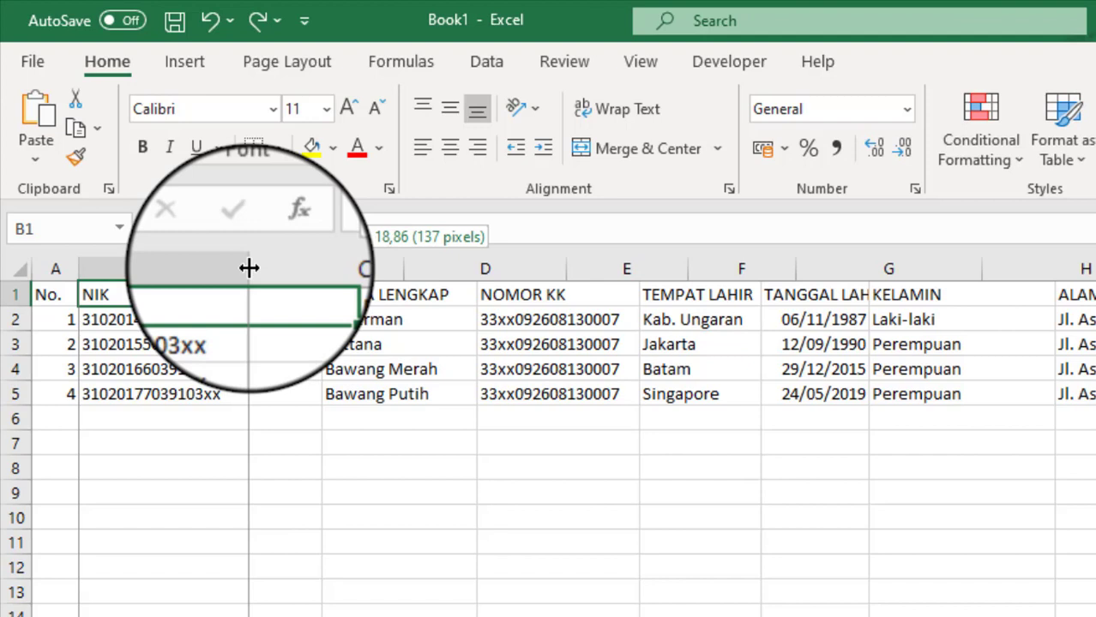
pyautogui.moveTo(249, 268); pyautogui.dragTo(245, 267)
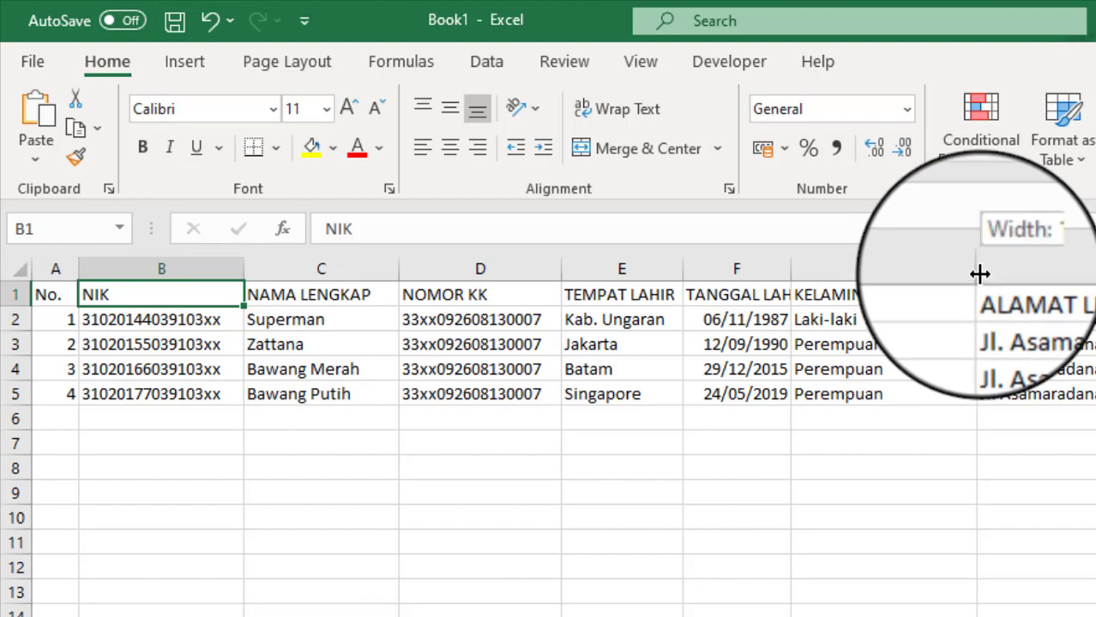
pyautogui.moveTo(979, 273); pyautogui.dragTo(900, 273)
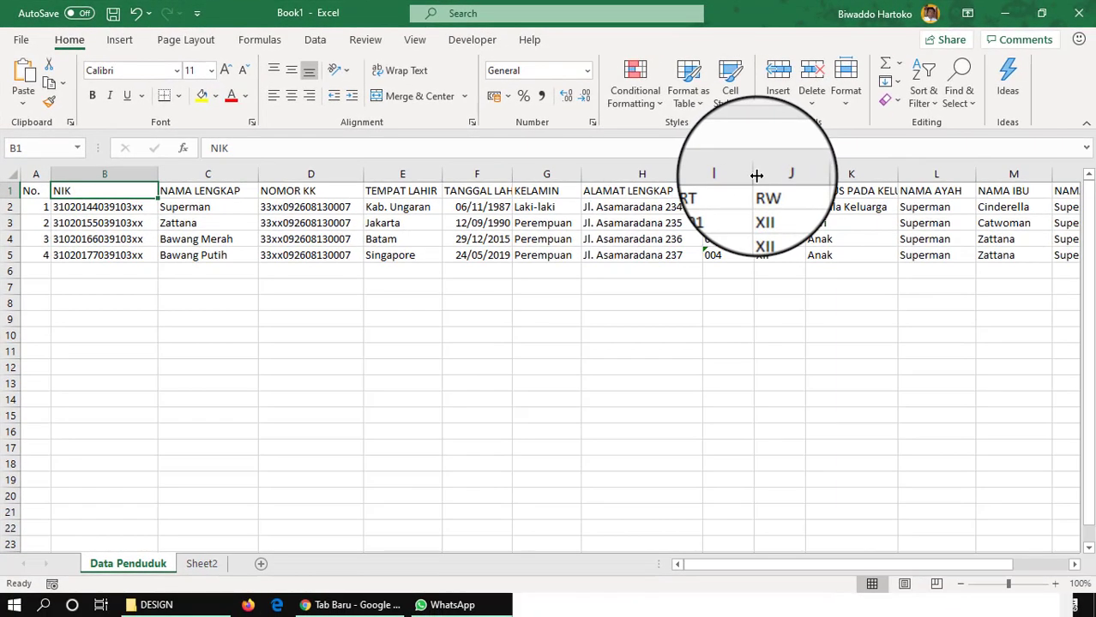
pyautogui.moveTo(757, 175)
pyautogui.mouseDown()
pyautogui.moveTo(733, 181)
pyautogui.moveTo(775, 182)
pyautogui.moveTo(766, 183)
pyautogui.mouseUp()
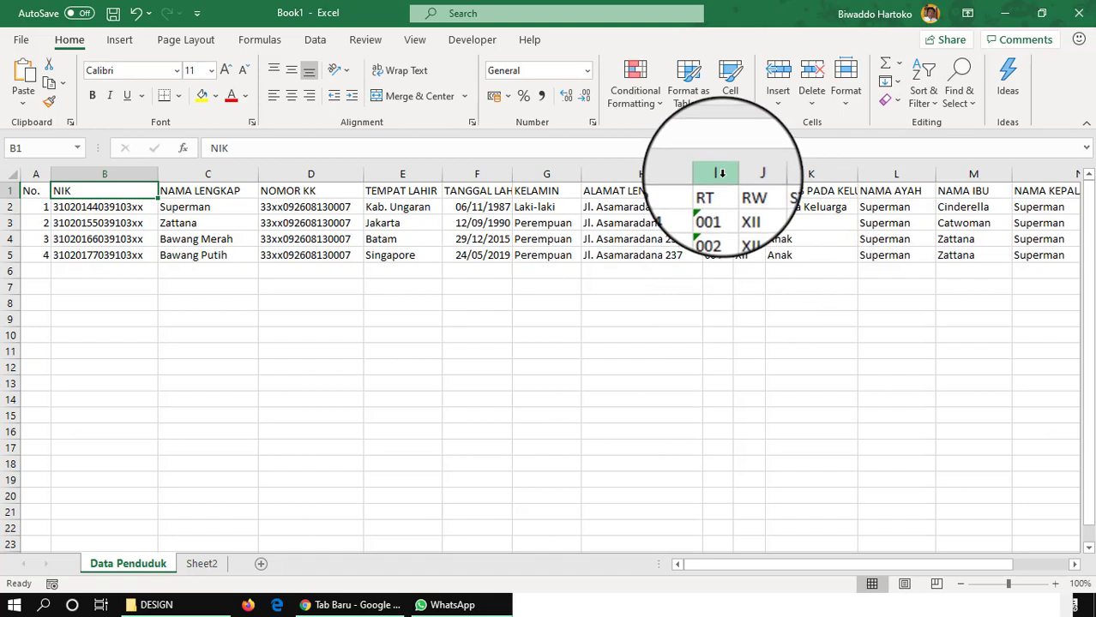
pyautogui.moveTo(720, 173); pyautogui.dragTo(749, 172)
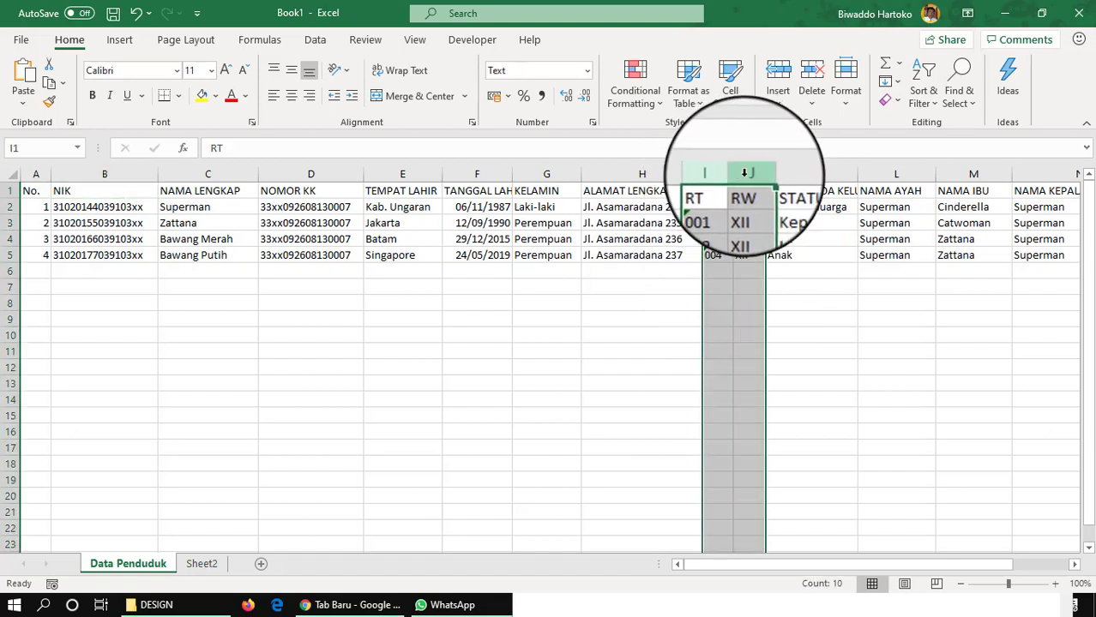
# Step: Set columns I:J (RT and RW) to a column width of 4,5
pyautogui.click(677, 318)
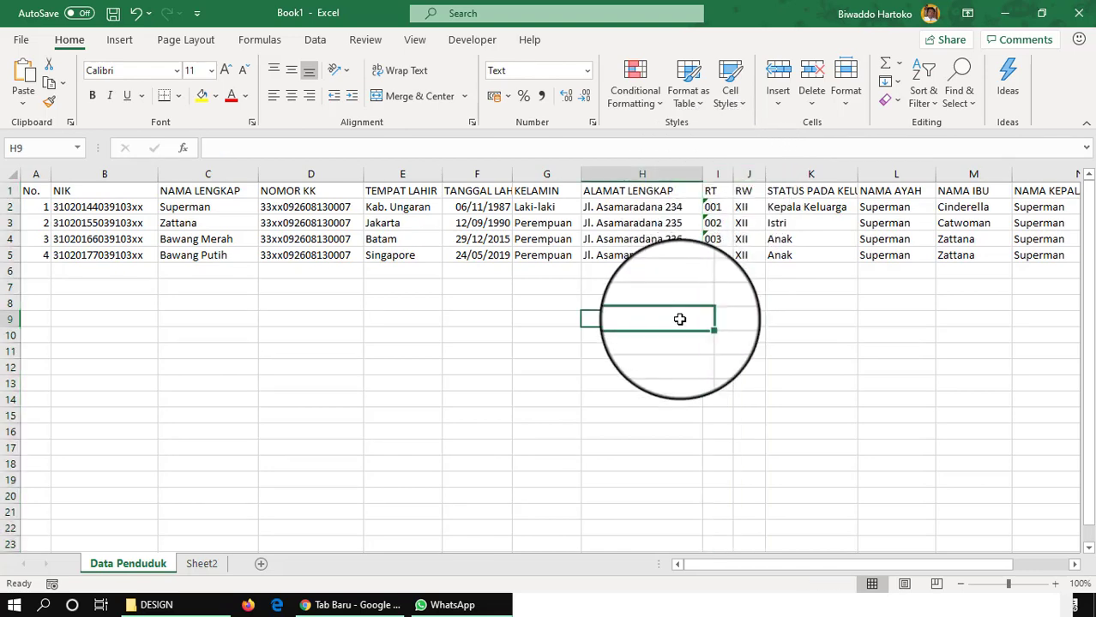
pyautogui.click(718, 173)
pyautogui.rightClick(719, 173)
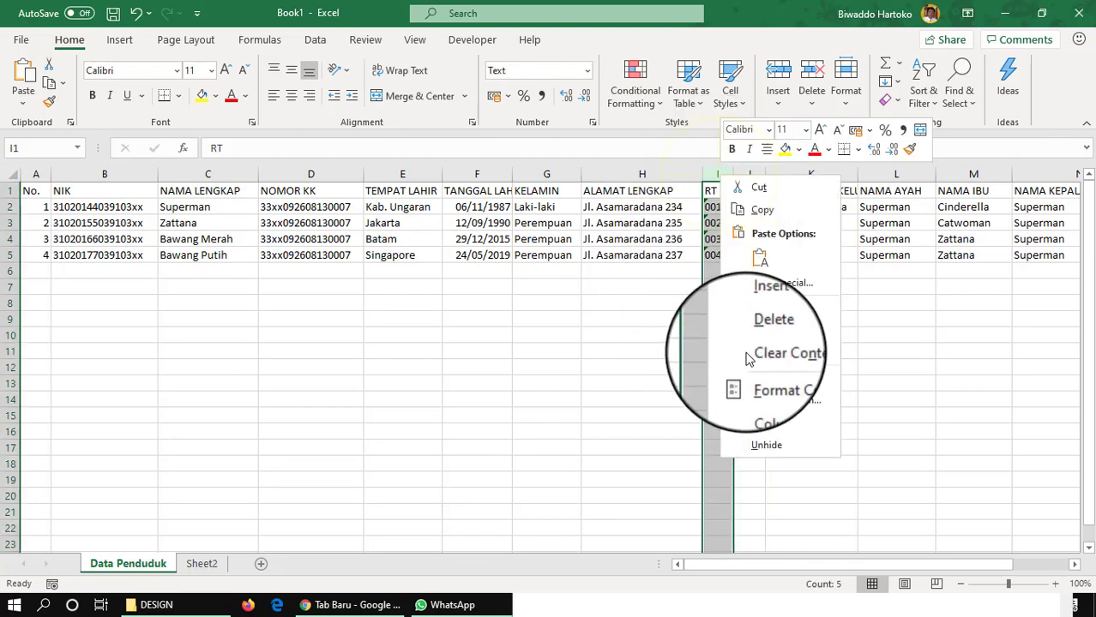
pyautogui.click(759, 397)
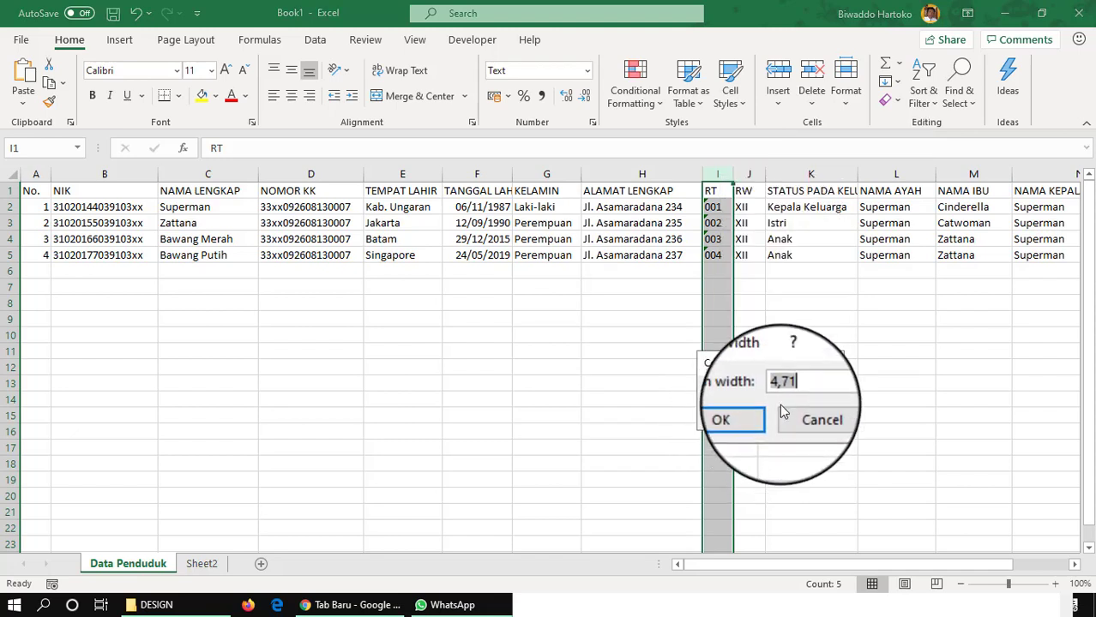
pyautogui.click(743, 417)
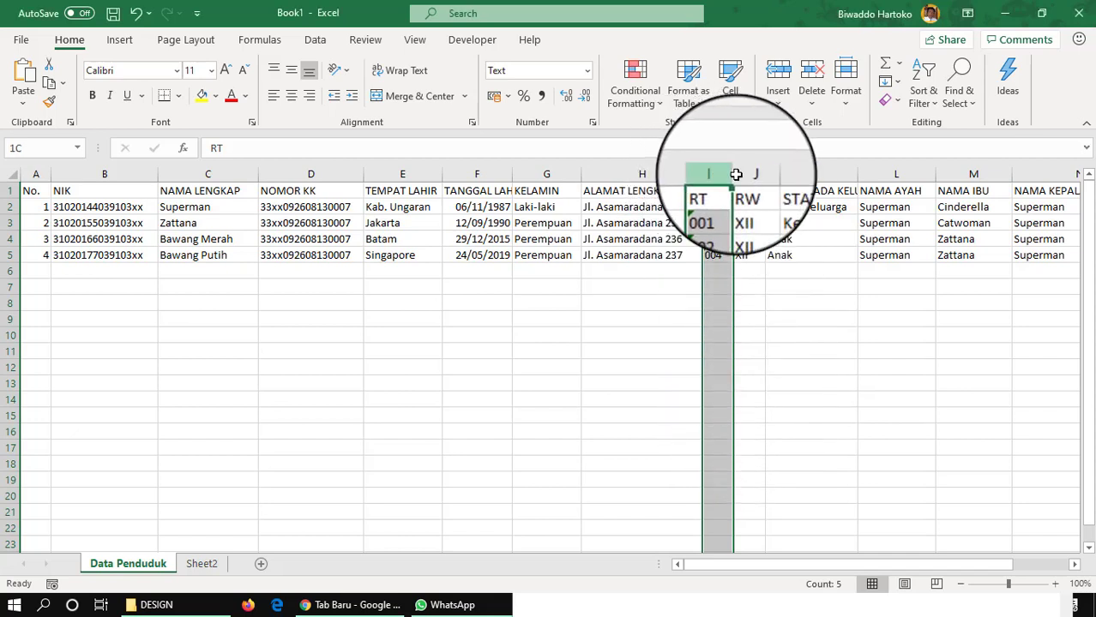
pyautogui.moveTo(722, 173); pyautogui.dragTo(743, 174)
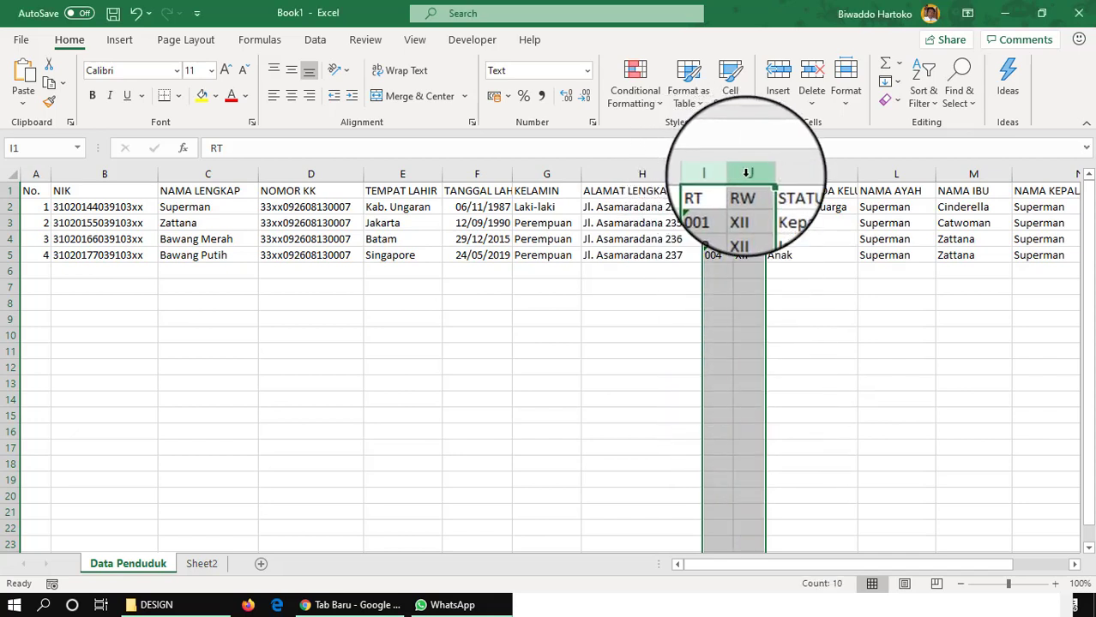
pyautogui.rightClick(743, 175)
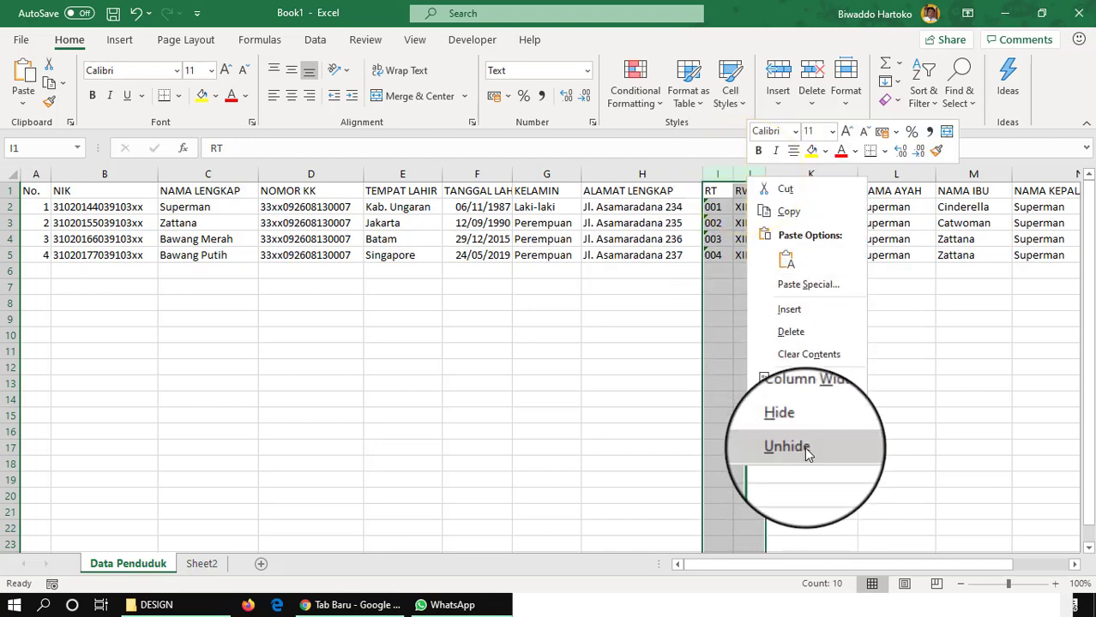
pyautogui.click(793, 400)
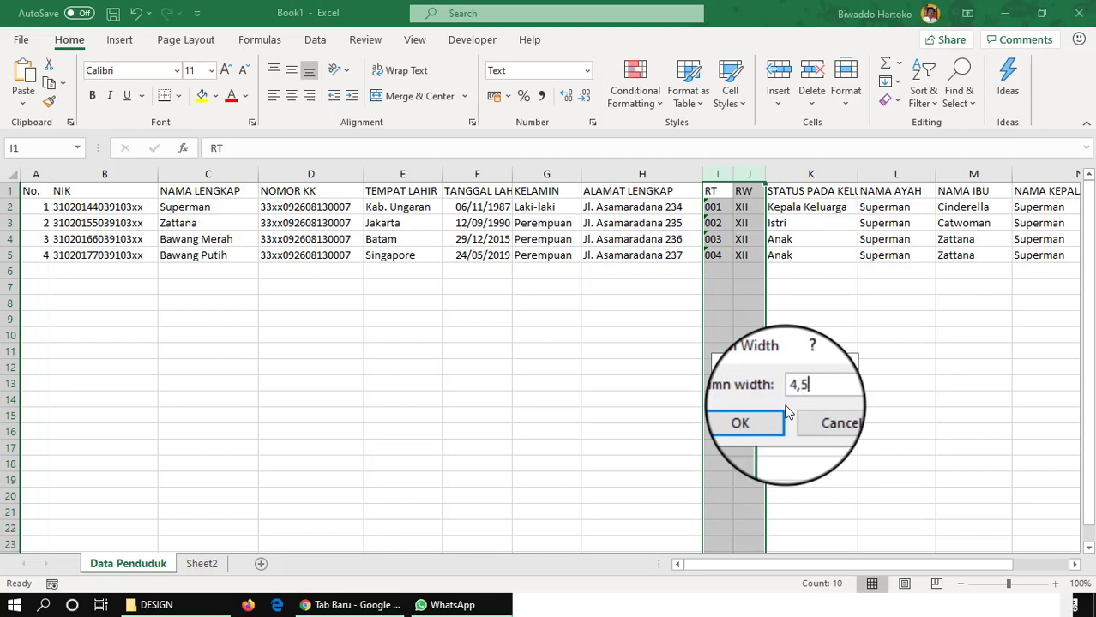
pyautogui.click(755, 418)
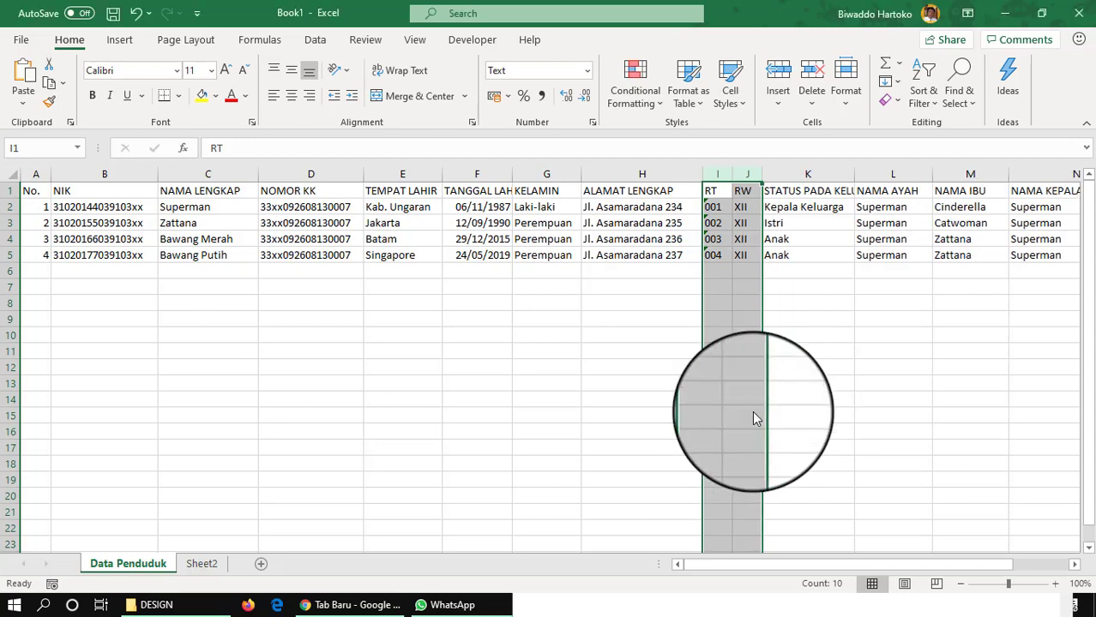
pyautogui.click(827, 302)
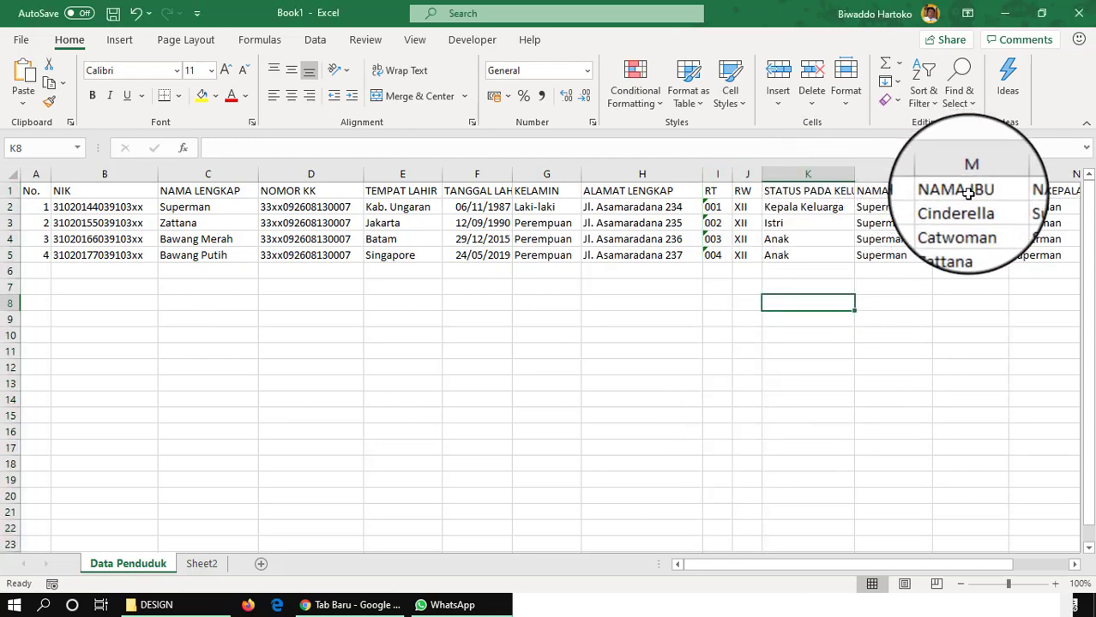
# Step: Widen column N so the NAMA KEPALA KELUARGA heading shows in full
pyautogui.click(862, 566)
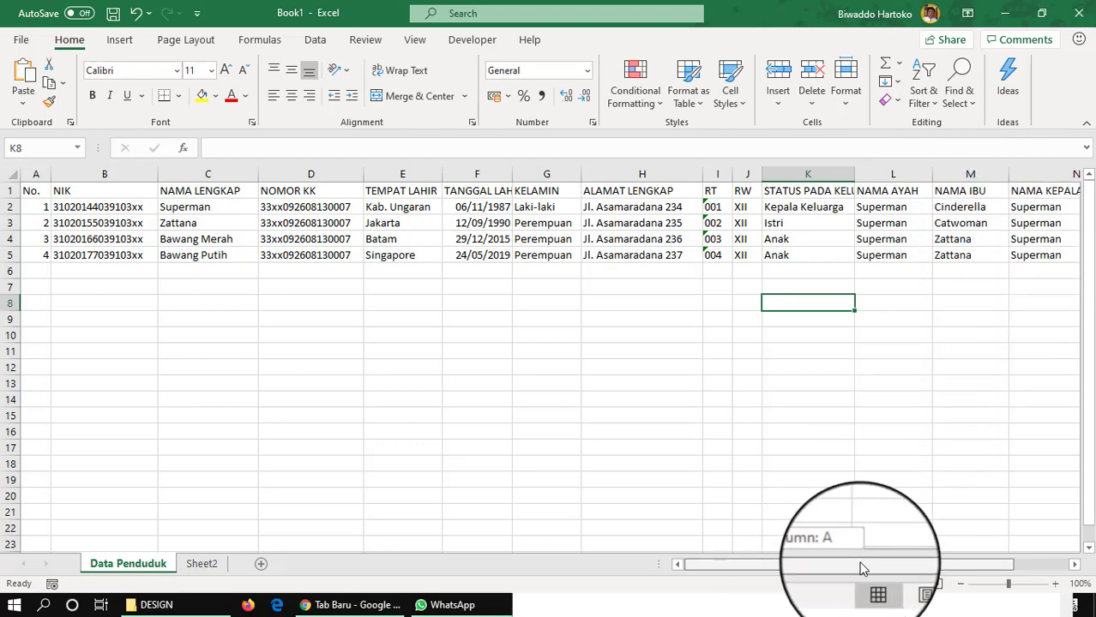
pyautogui.moveTo(862, 569); pyautogui.dragTo(898, 565)
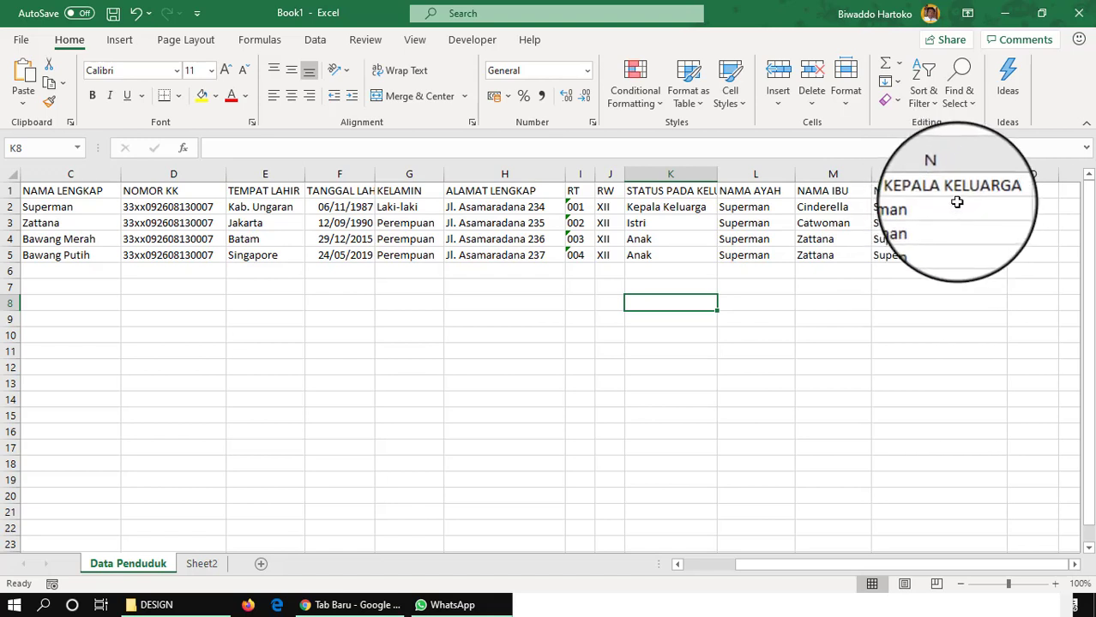
pyautogui.moveTo(1007, 174); pyautogui.dragTo(961, 191)
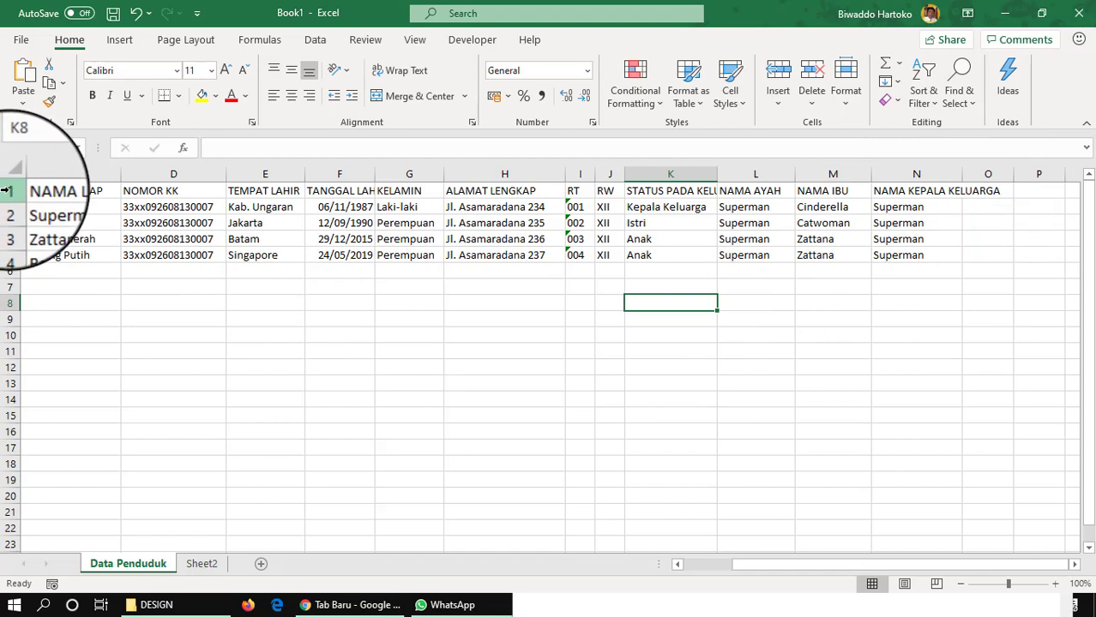
pyautogui.click(7, 190)
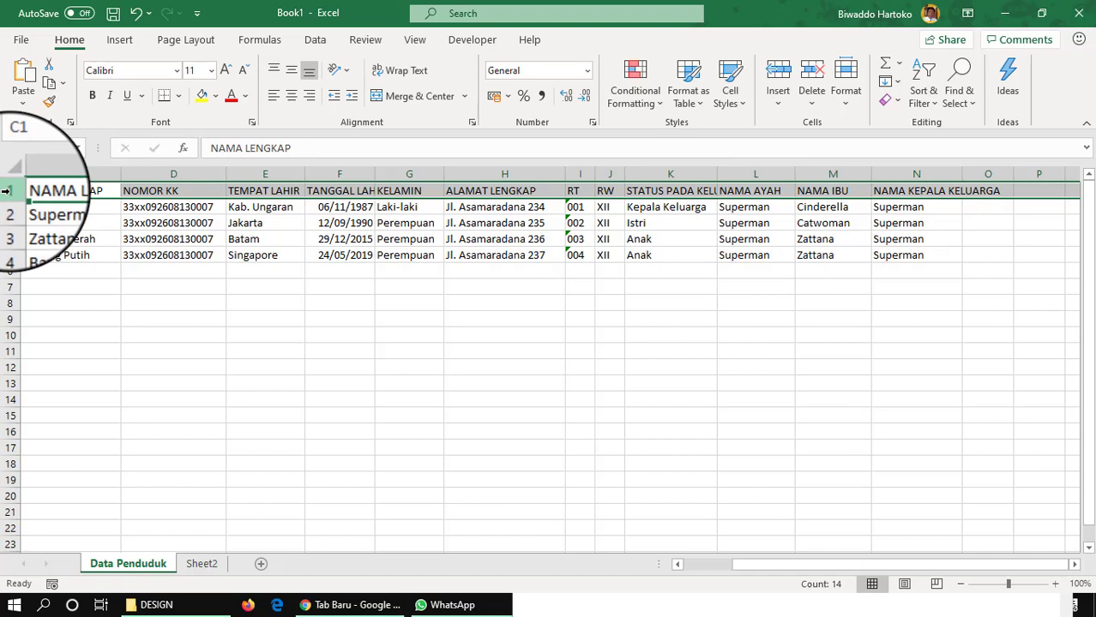
# Step: Make the header row text wrapped, centred vertically and horizontally, and bold
pyautogui.click(410, 73)
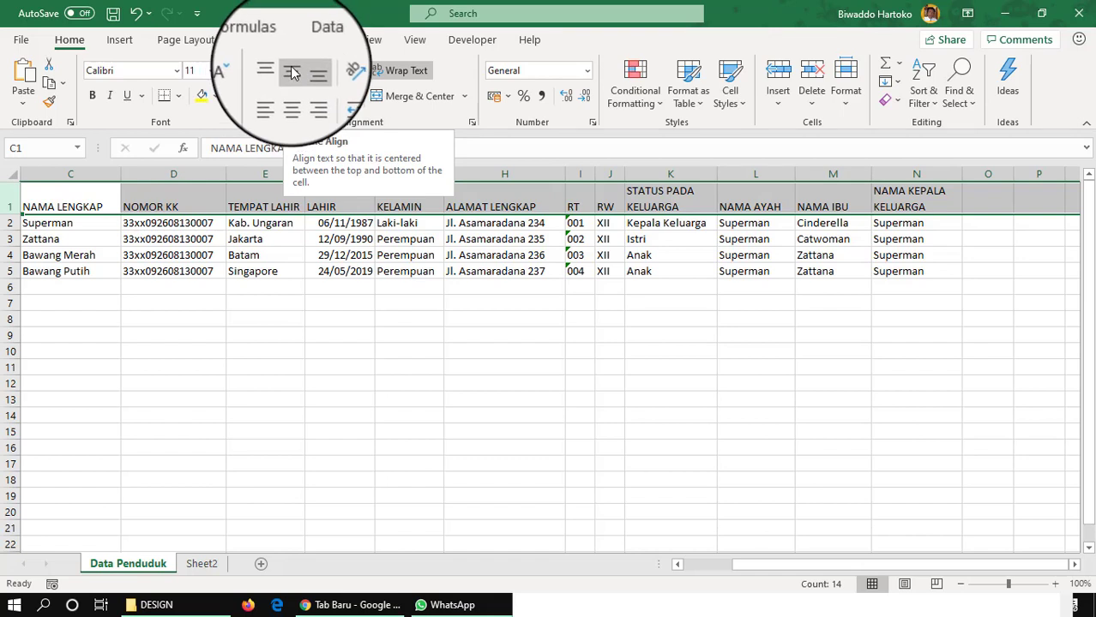
pyautogui.click(293, 74)
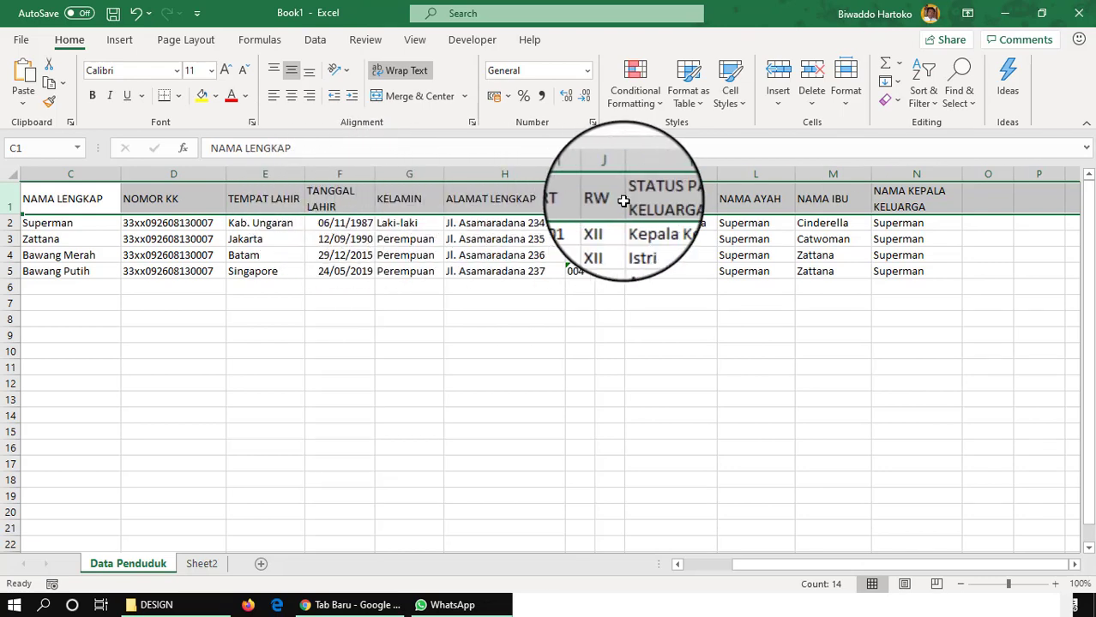
pyautogui.click(293, 98)
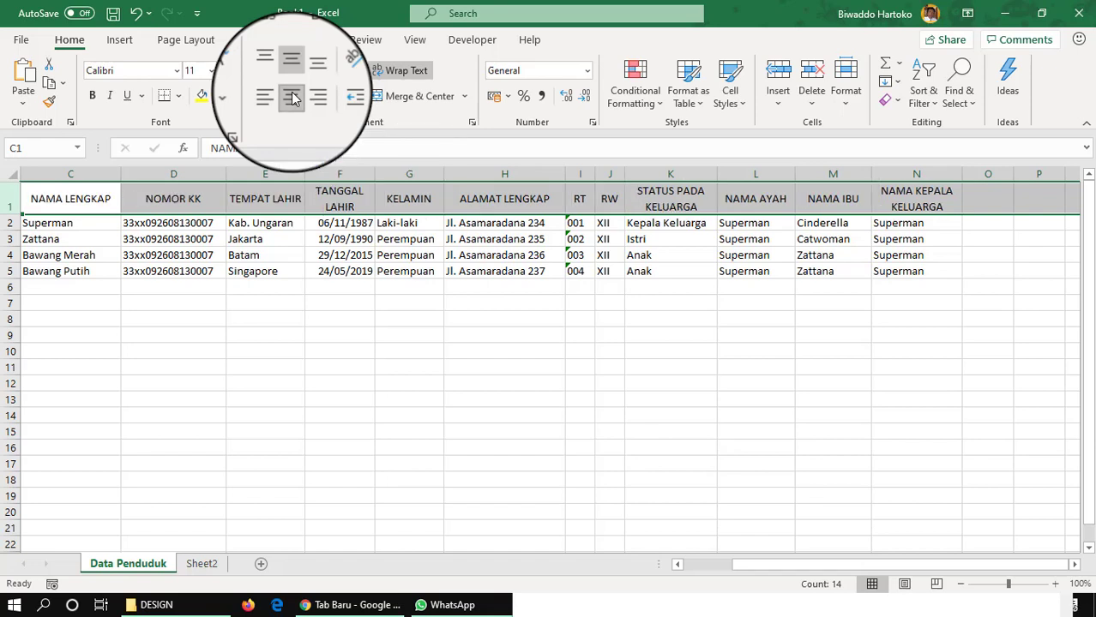
pyautogui.click(93, 99)
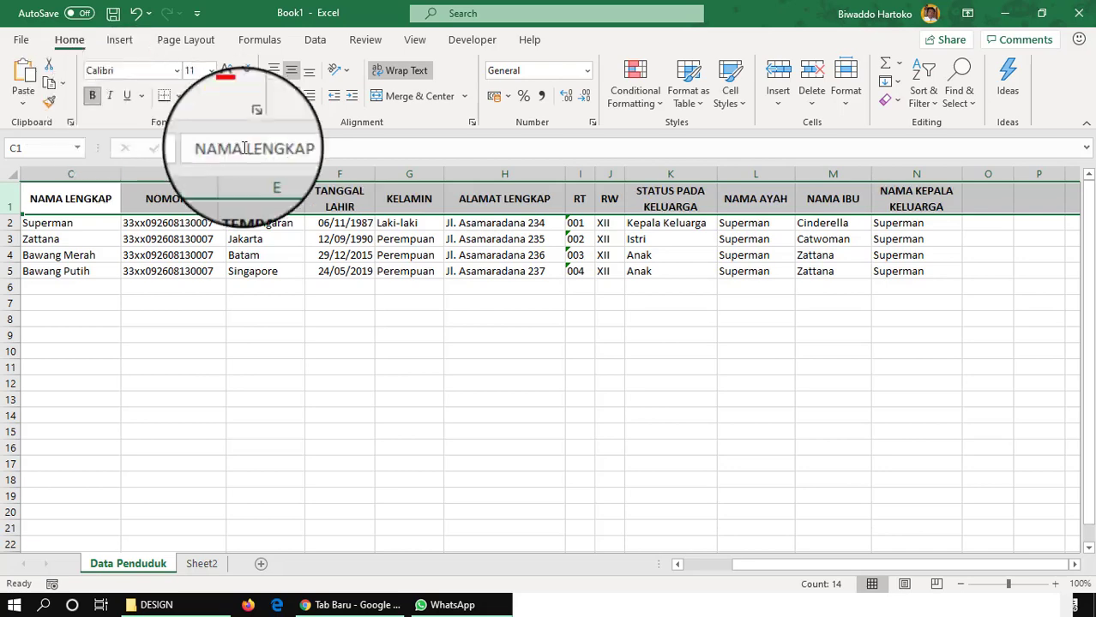
pyautogui.click(323, 311)
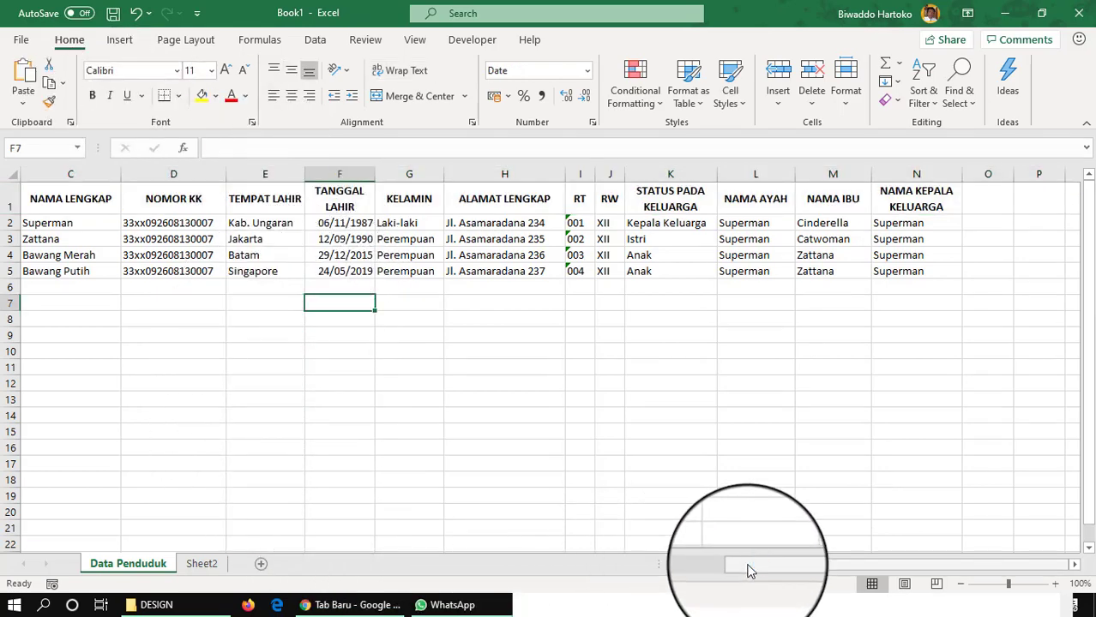
pyautogui.moveTo(750, 567); pyautogui.dragTo(684, 567)
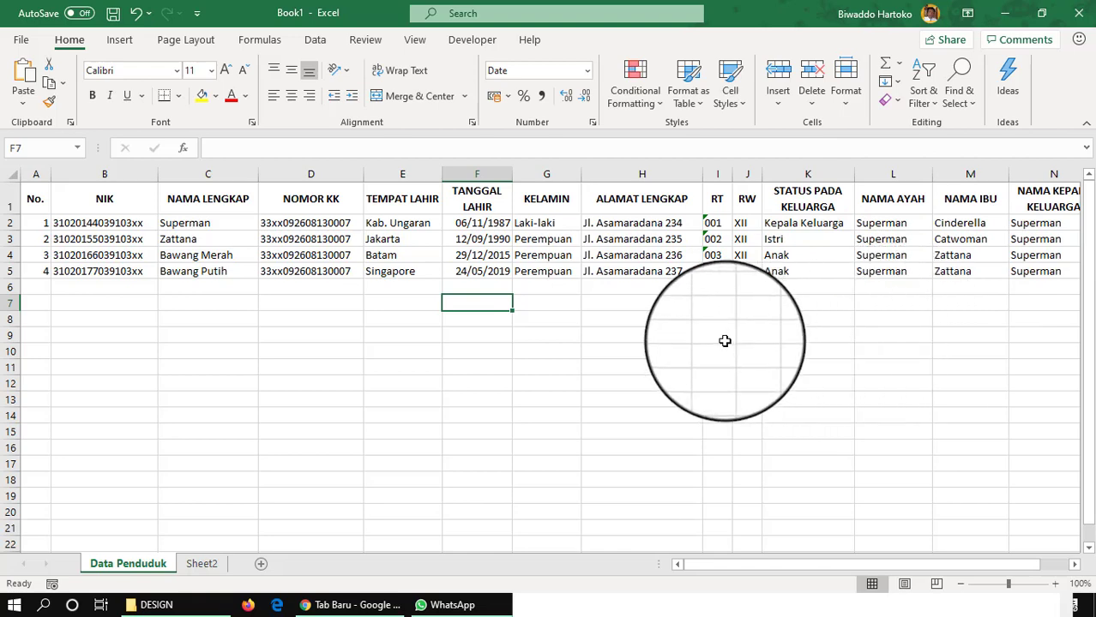
# Step: Zoom the Data Penduduk sheet to a custom 98% magnification and confirm the setting
pyautogui.click(960, 586)
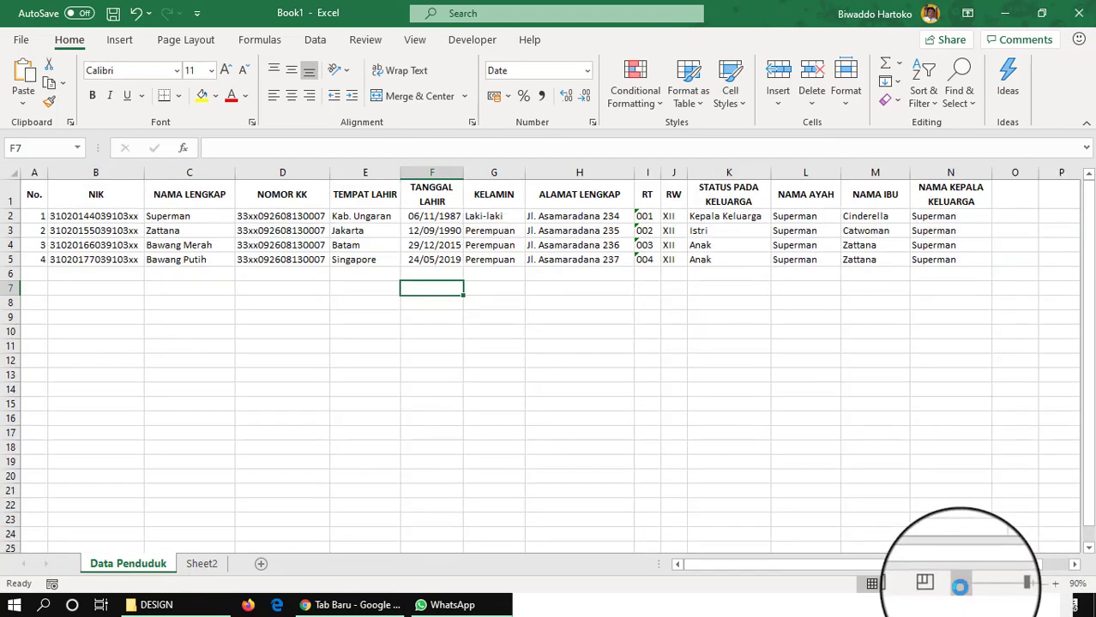
pyautogui.click(1078, 586)
pyautogui.write('98')
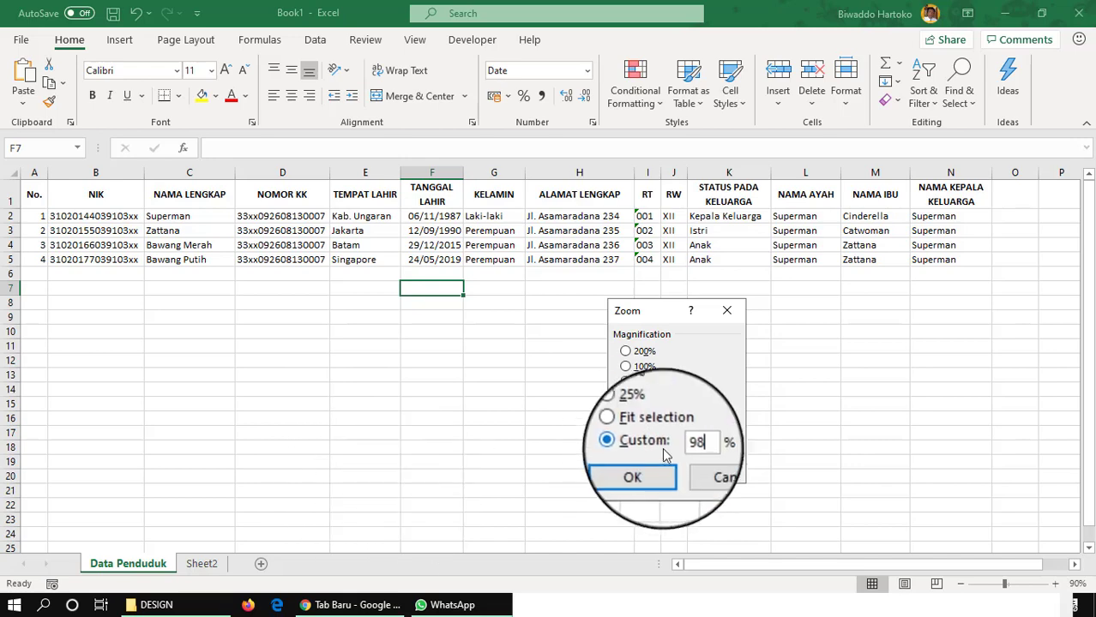
pyautogui.click(643, 470)
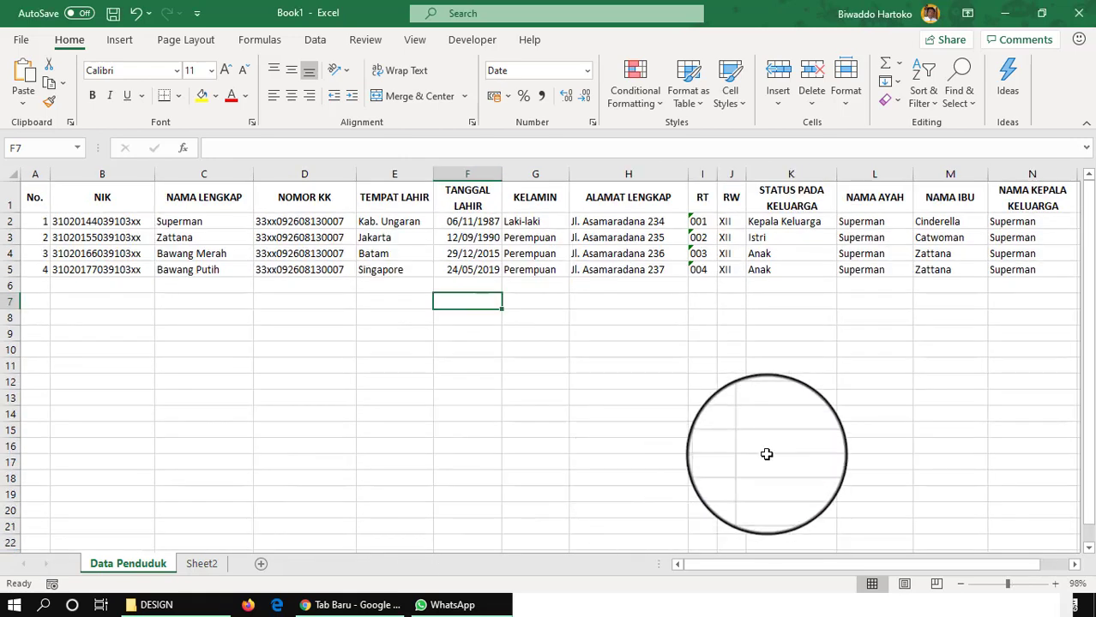
pyautogui.click(766, 459)
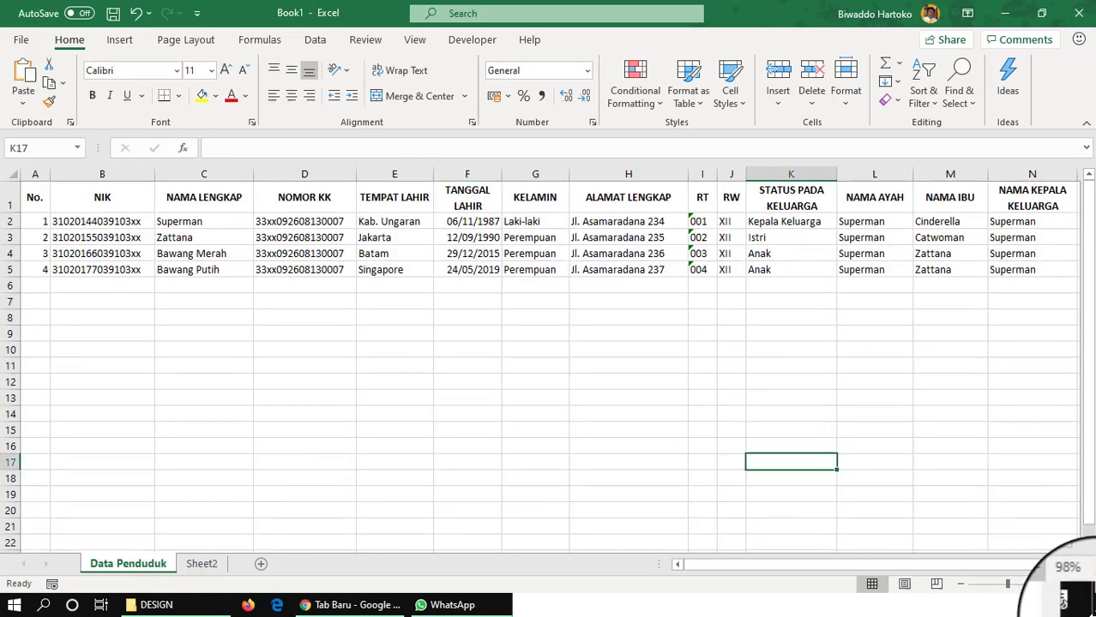
pyautogui.click(1077, 585)
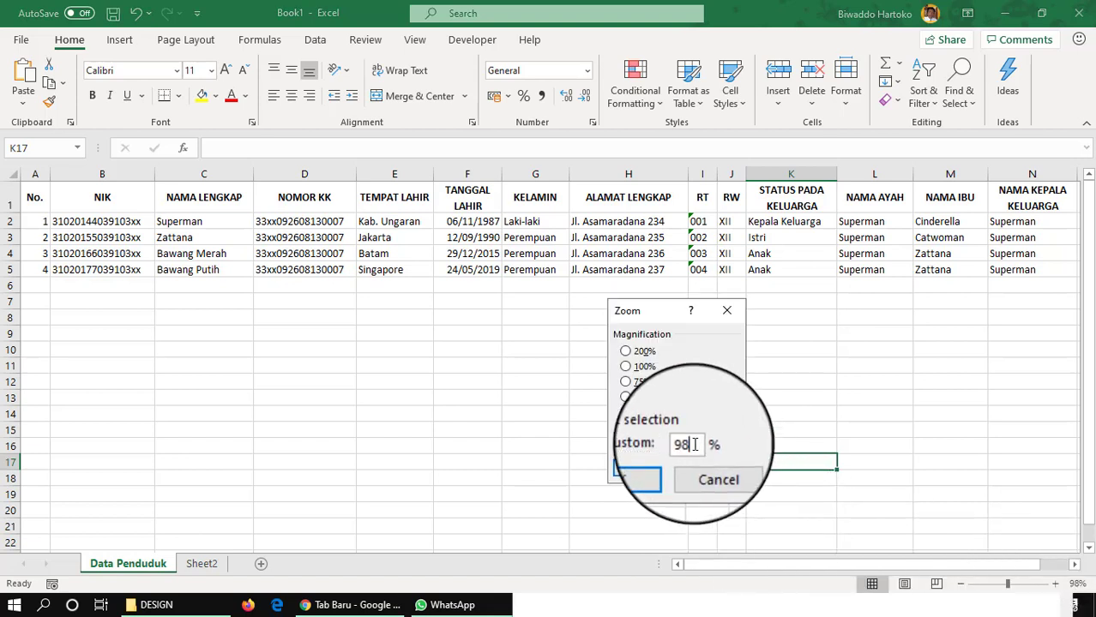
pyautogui.click(639, 478)
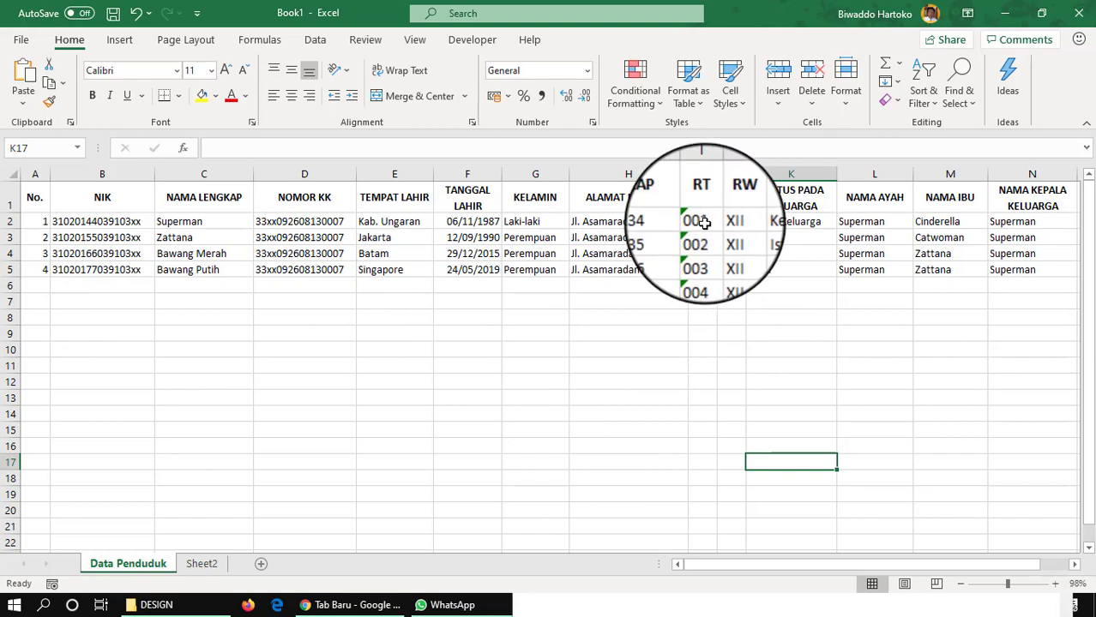
# Step: Ignore the number-stored-as-text warnings on the RT values 001–004 in I2:I5
pyautogui.moveTo(701, 221); pyautogui.dragTo(697, 268)
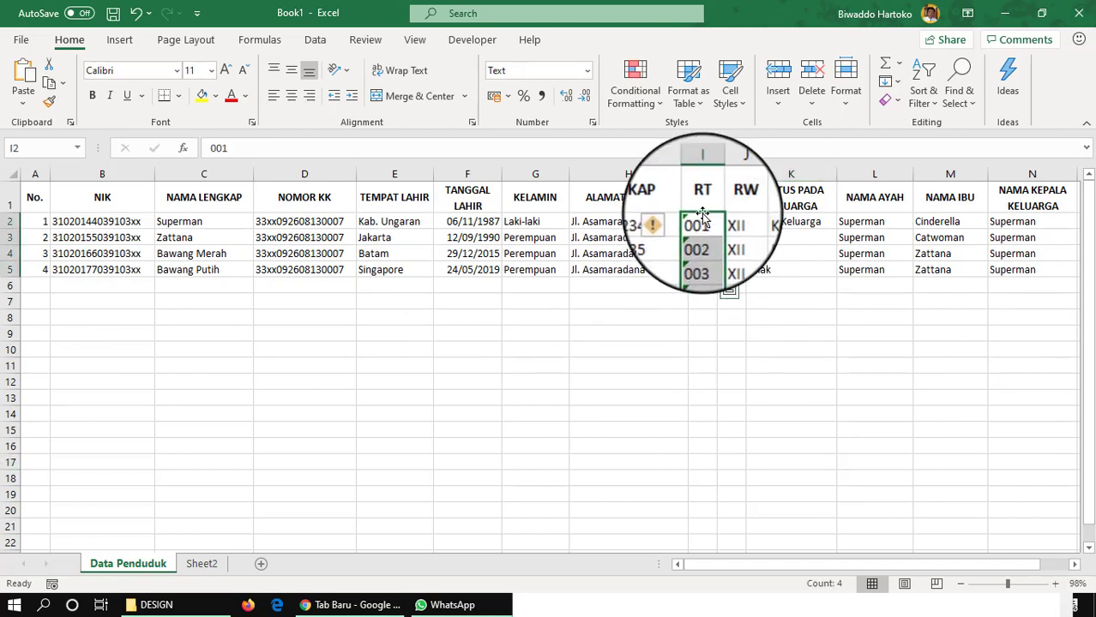
pyautogui.click(701, 301)
pyautogui.moveTo(701, 221); pyautogui.dragTo(697, 270)
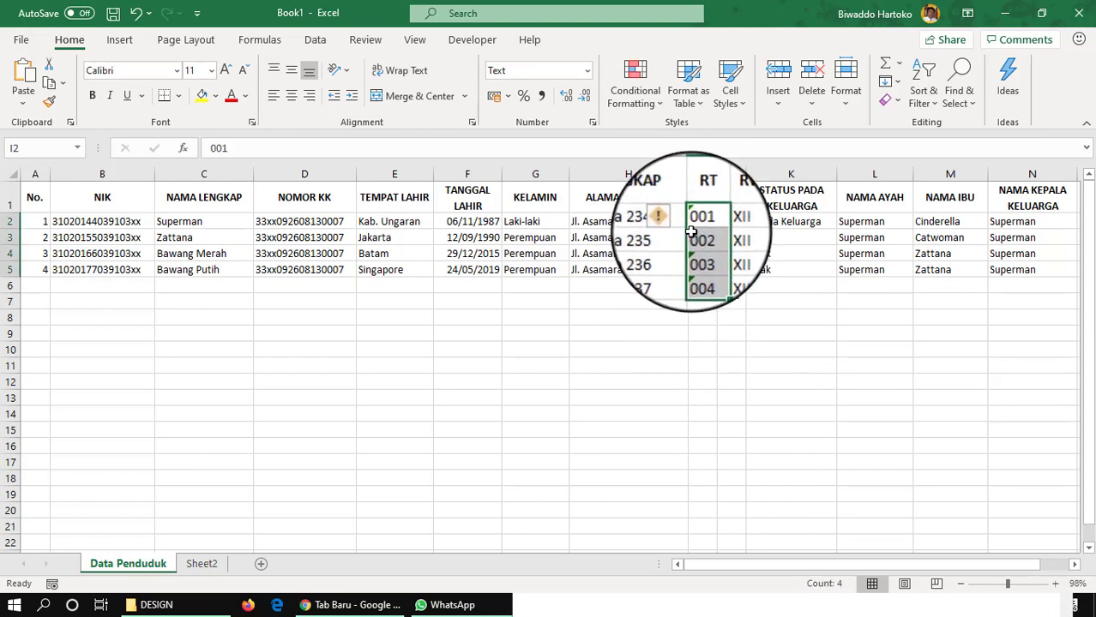
pyautogui.moveTo(669, 221)
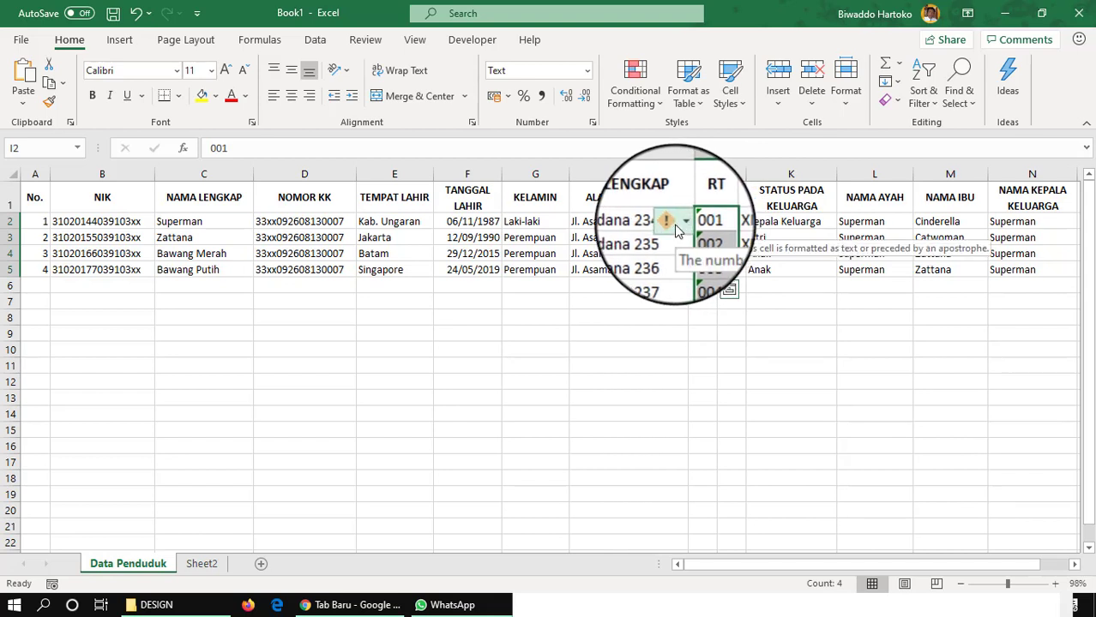
pyautogui.click(665, 220)
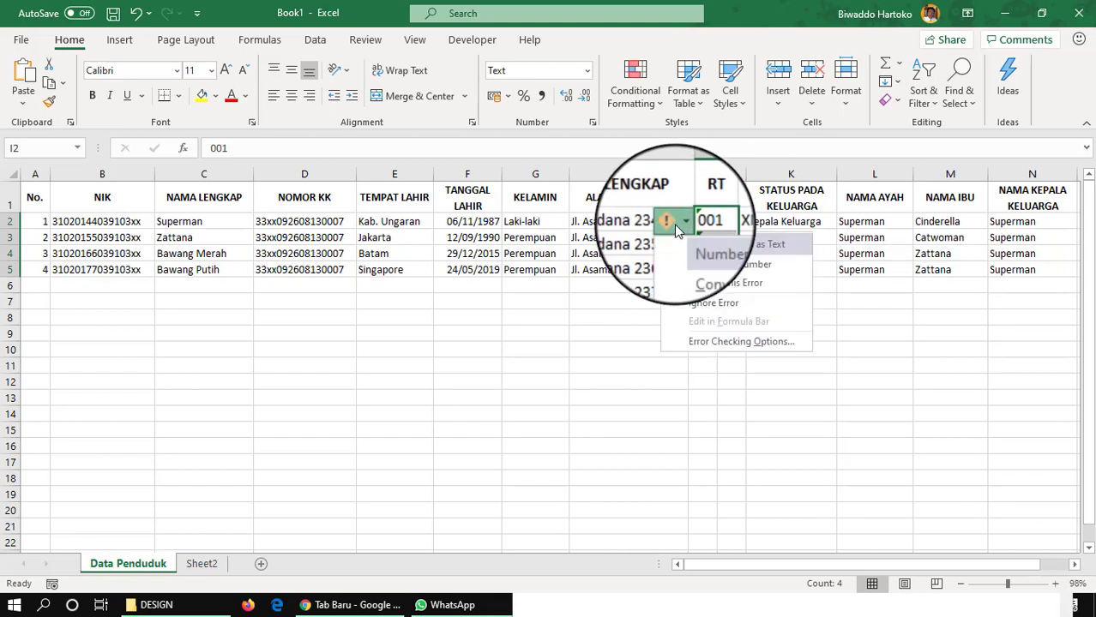
pyautogui.click(699, 300)
pyautogui.click(729, 316)
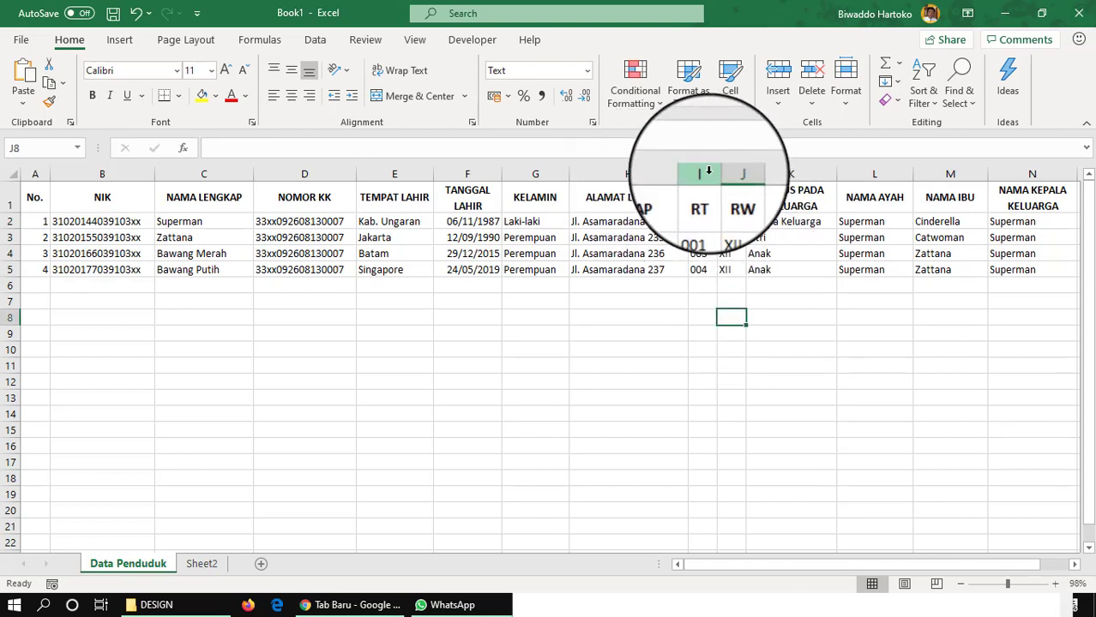
# Step: Centre the RT and RW codes in columns I and J, then check the TANGGAL LAHIR column
pyautogui.moveTo(703, 175); pyautogui.dragTo(746, 175)
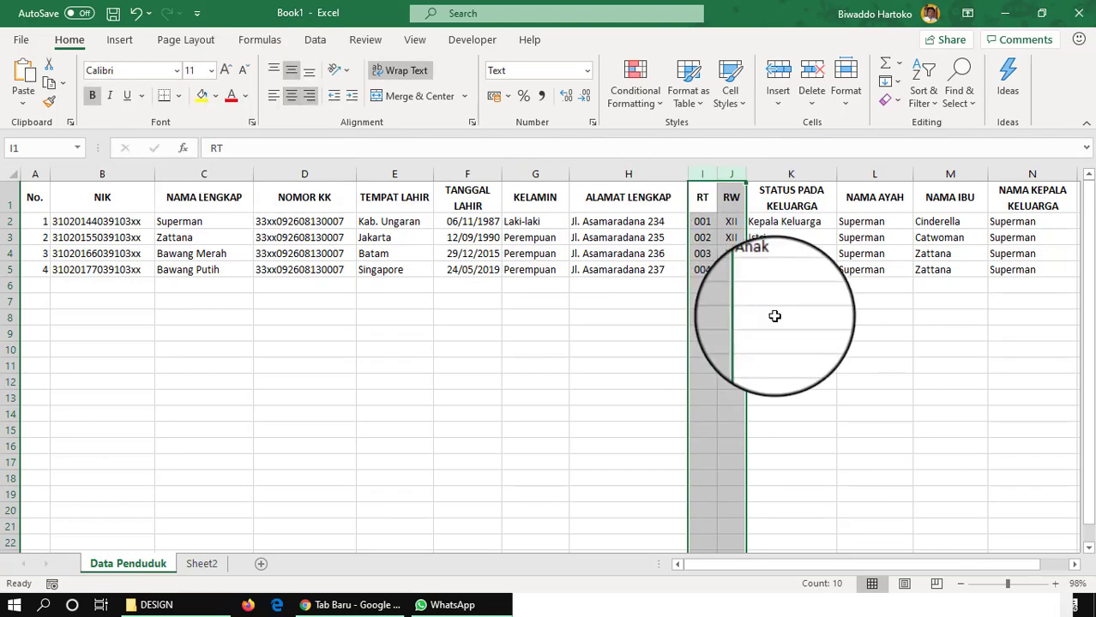
pyautogui.click(823, 337)
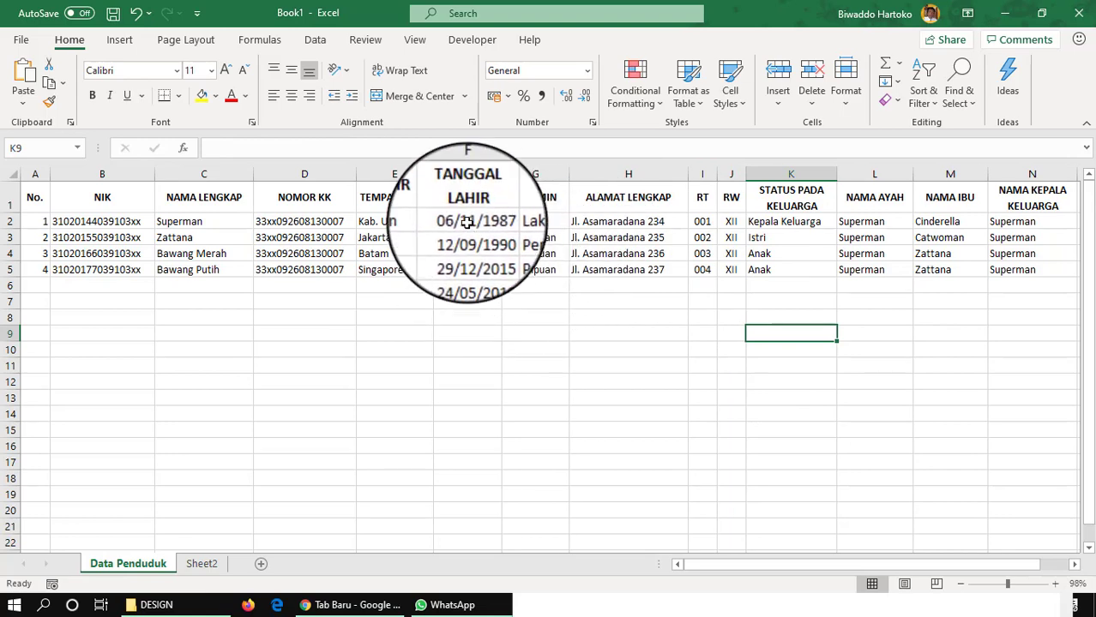
pyautogui.click(468, 176)
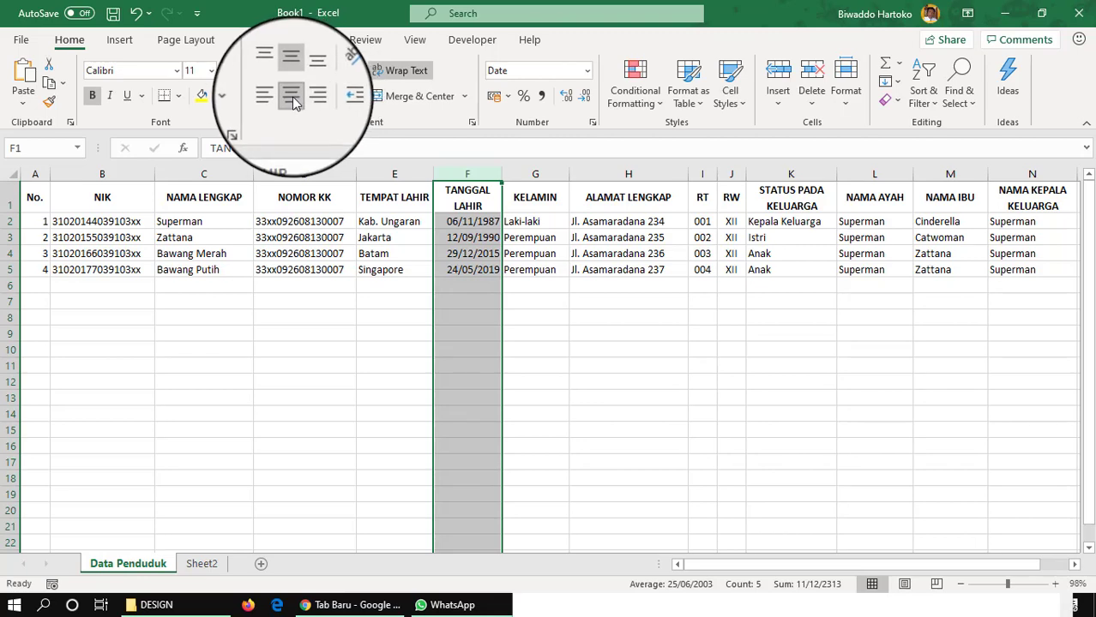
pyautogui.click(556, 318)
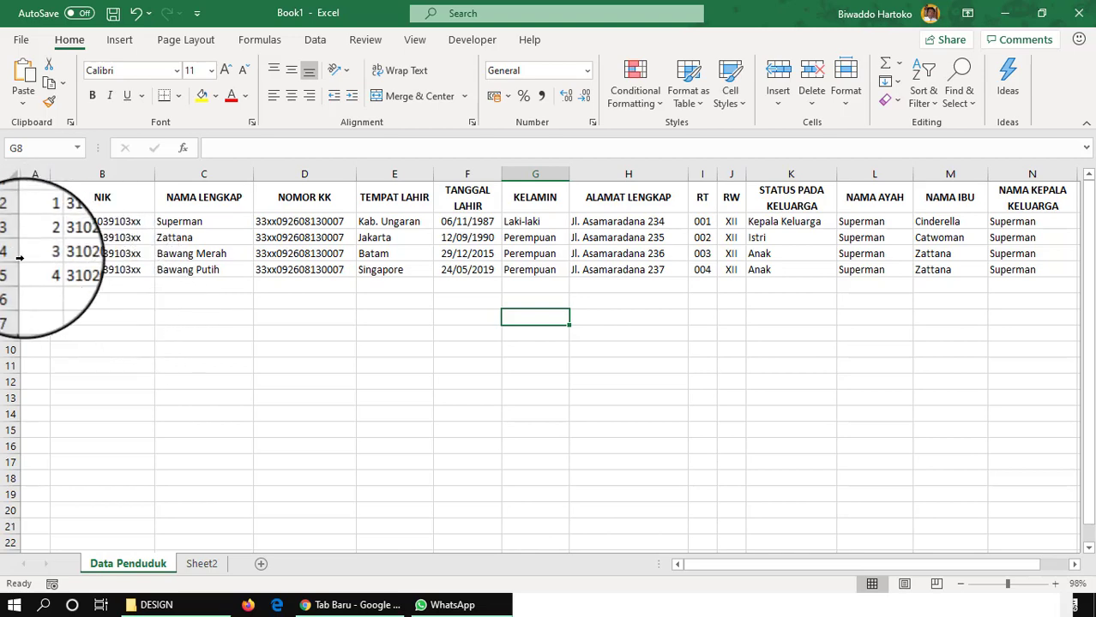
# Step: Extend the No. series from 3 and 4 down to row 10, adding 5 to 9
pyautogui.click(46, 286)
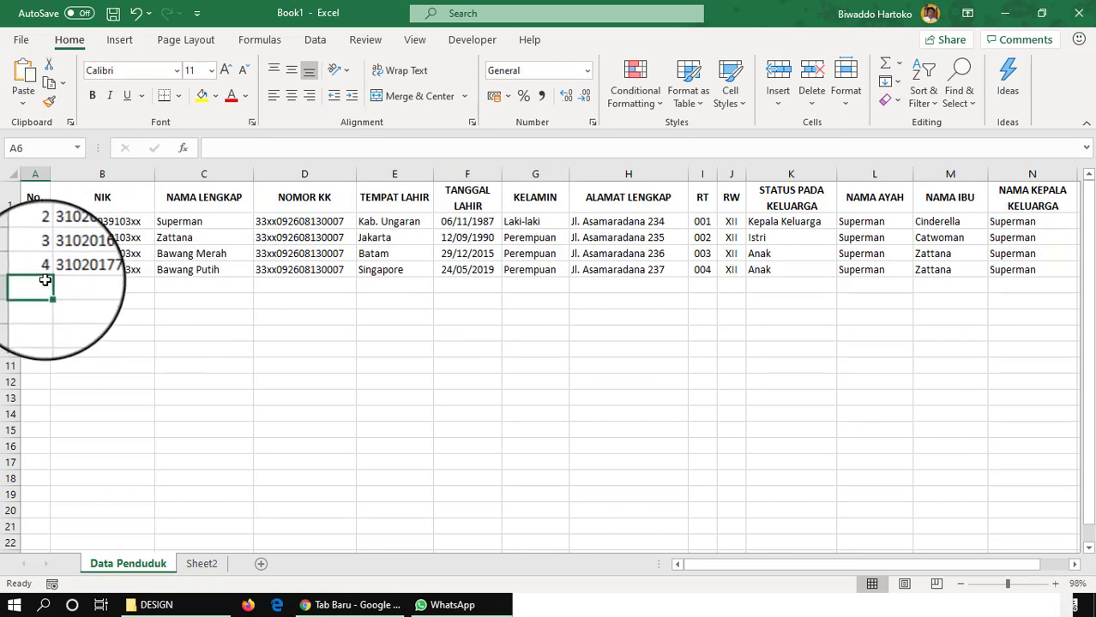
pyautogui.click(38, 263)
pyautogui.moveTo(39, 266); pyautogui.dragTo(38, 264)
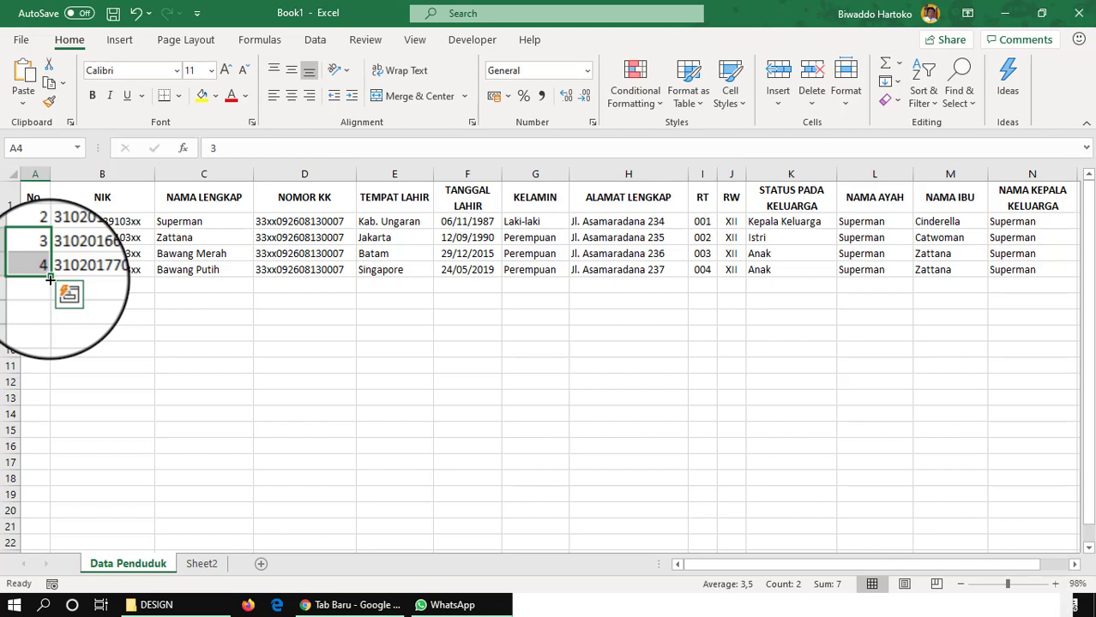
pyautogui.moveTo(50, 279); pyautogui.dragTo(53, 352)
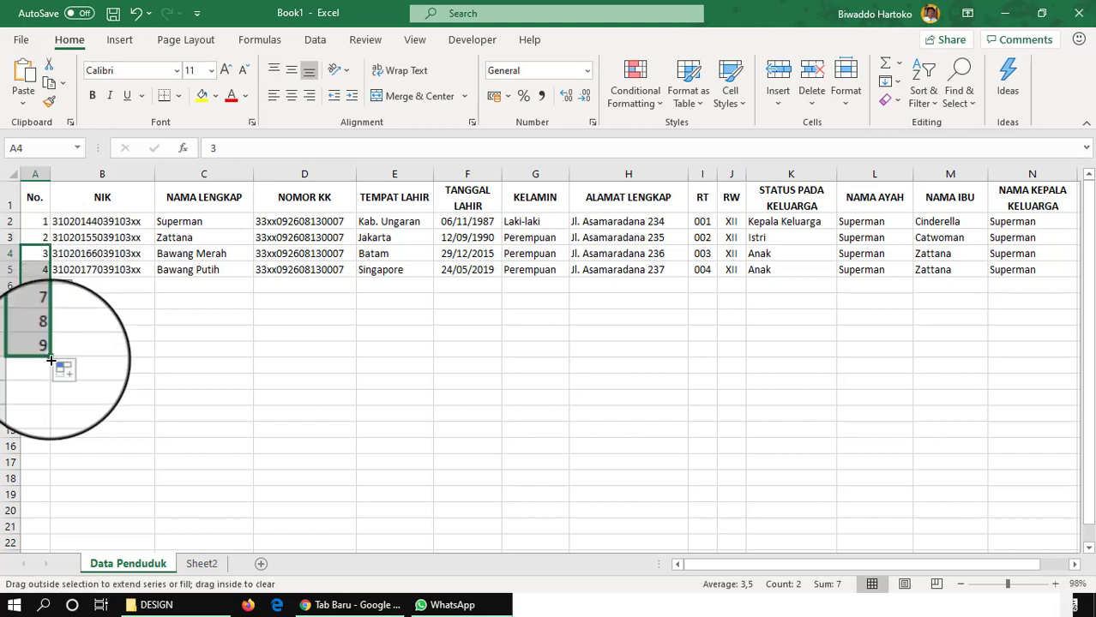
pyautogui.click(89, 344)
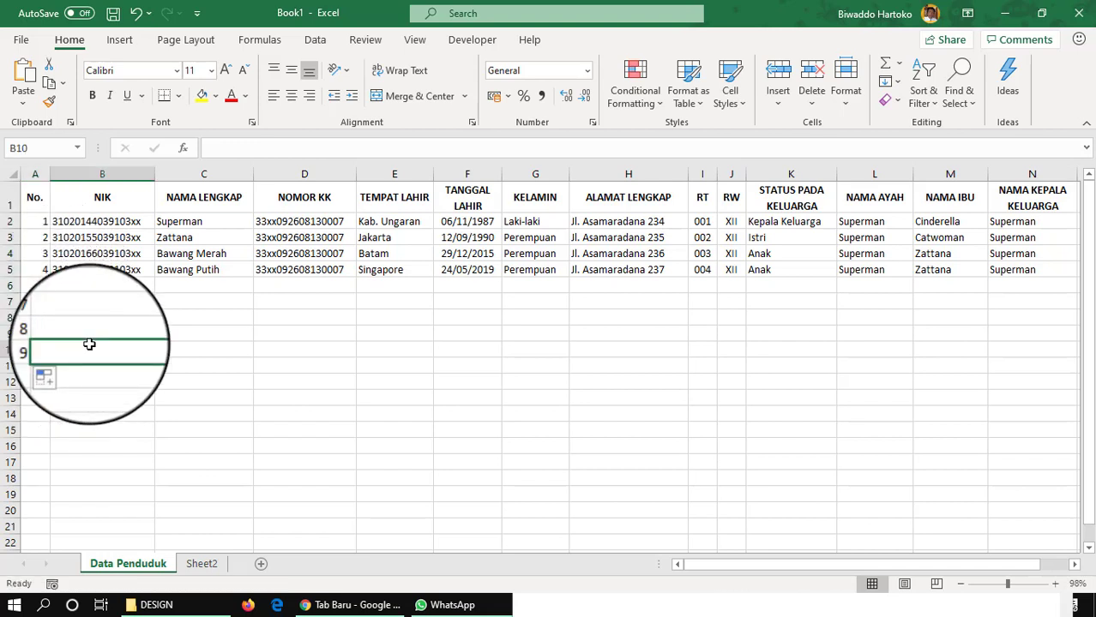
# Step: Select the table range from the No. heading in A1 across to N10
pyautogui.click(43, 197)
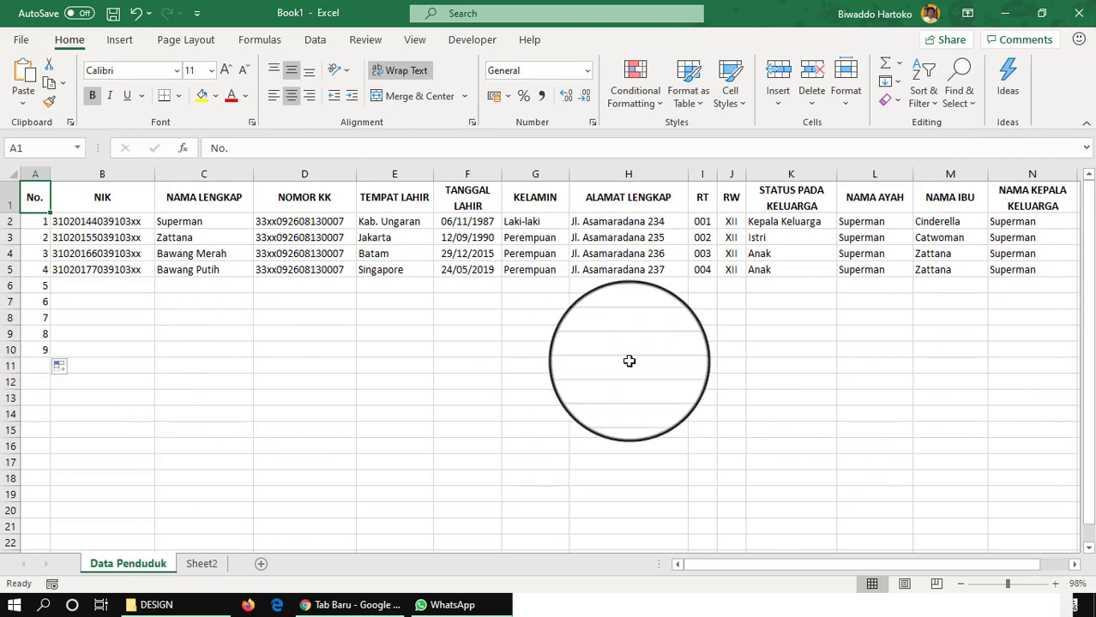
pyautogui.click(1023, 351)
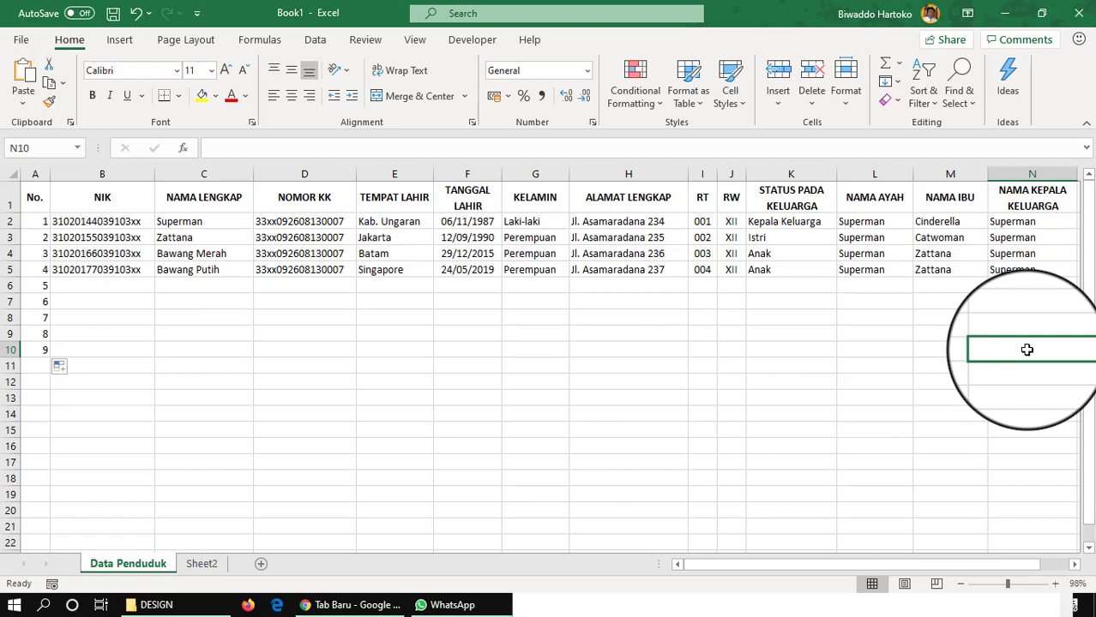
pyautogui.click(35, 198)
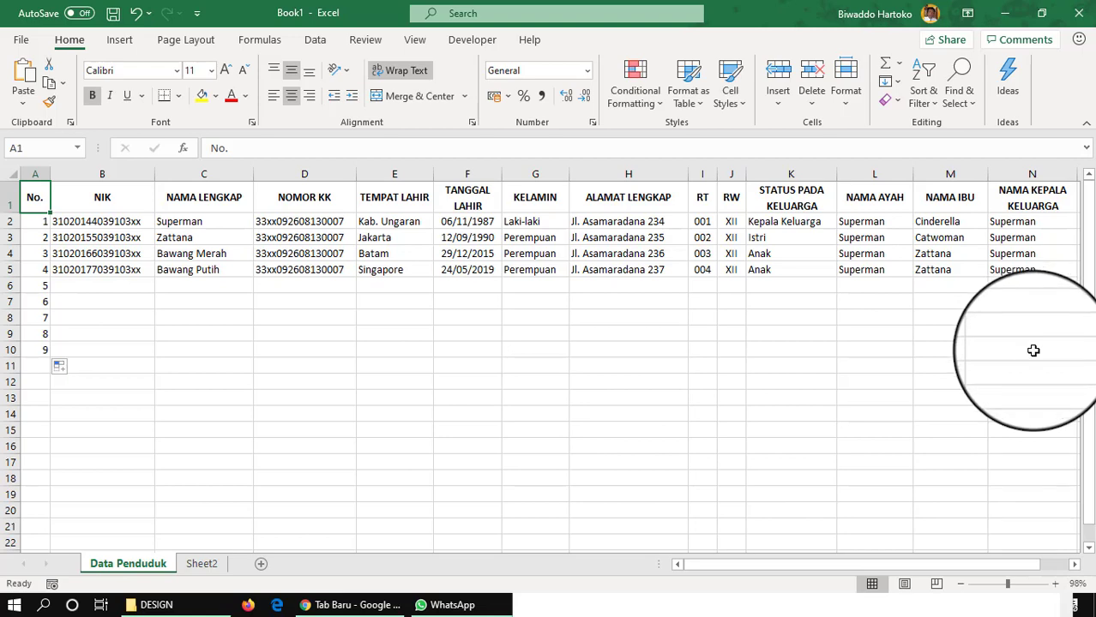
# Step: Apply All Borders to every cell of the table range A1:N10
pyautogui.keyDown('shift'); pyautogui.click(1034, 351); pyautogui.keyUp('shift')
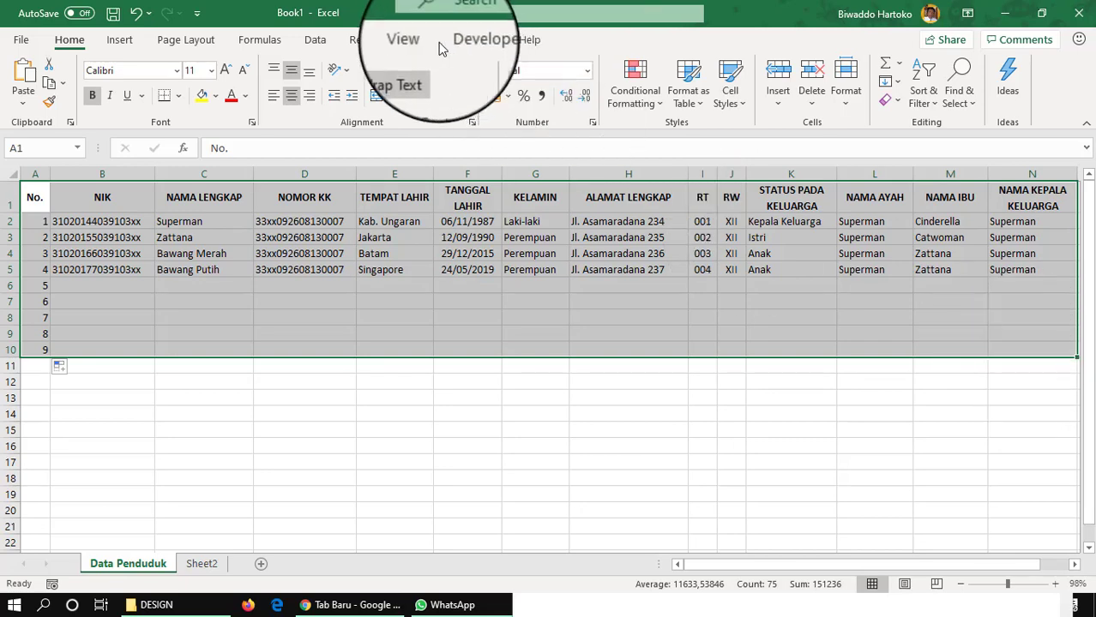
pyautogui.click(180, 99)
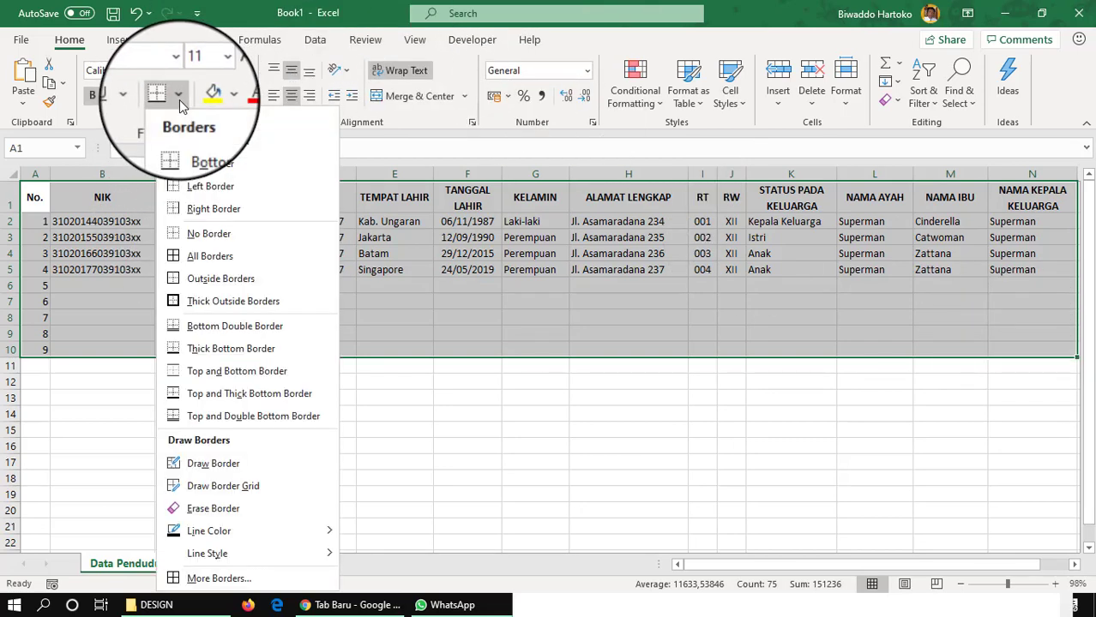
pyautogui.click(192, 259)
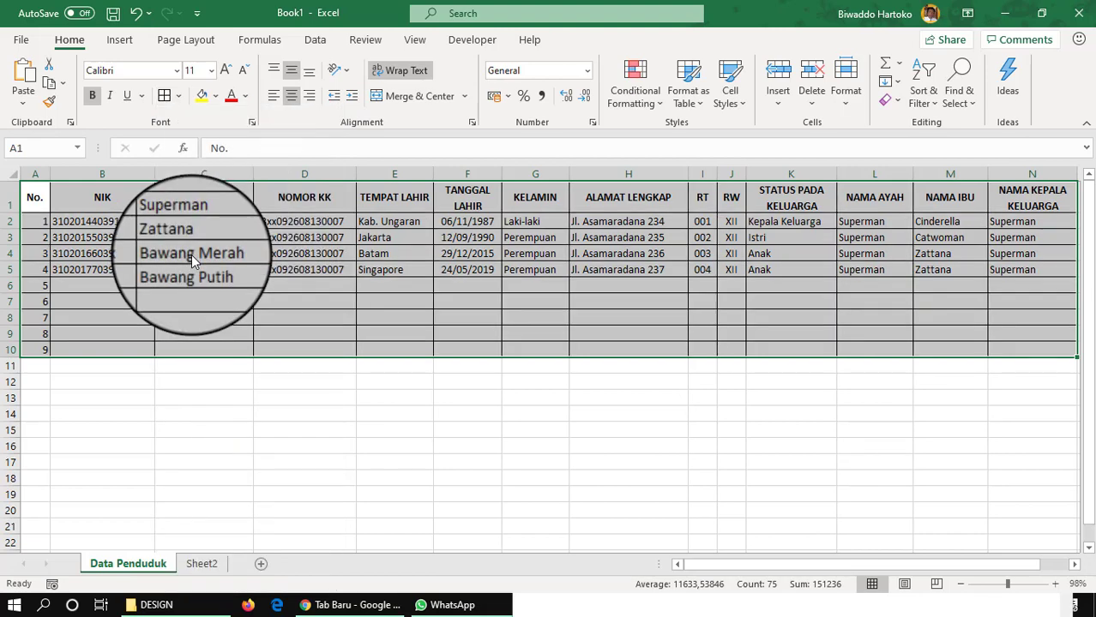
pyautogui.click(14, 222)
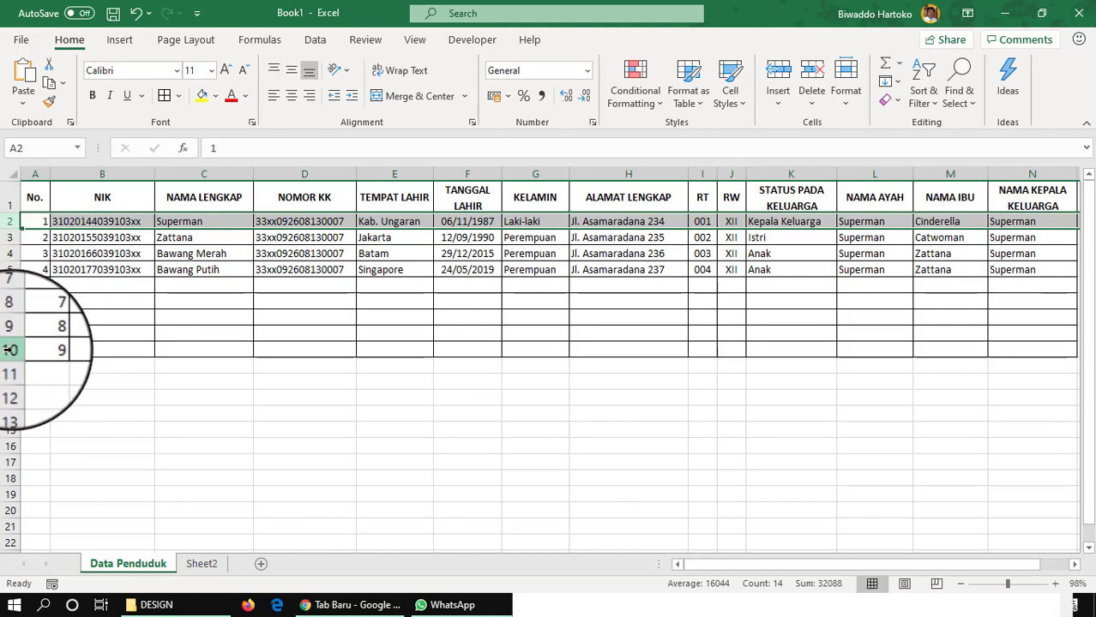
# Step: Set rows 2 to 10 to a row height of 18
pyautogui.keyDown('shift'); pyautogui.click(9, 350); pyautogui.keyUp('shift')
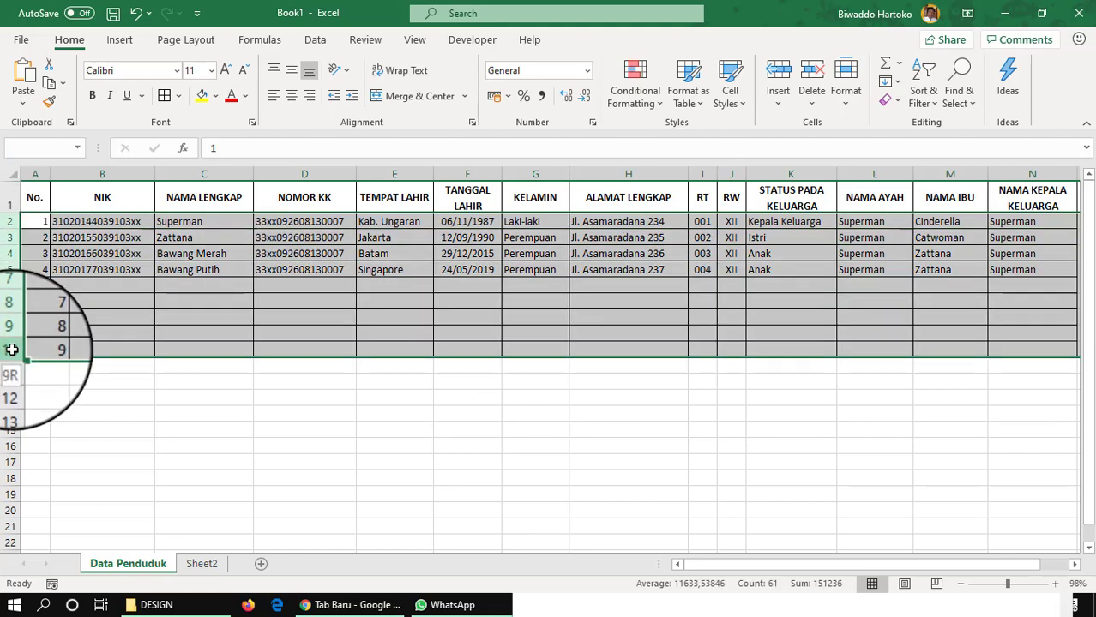
pyautogui.rightClick(7, 270)
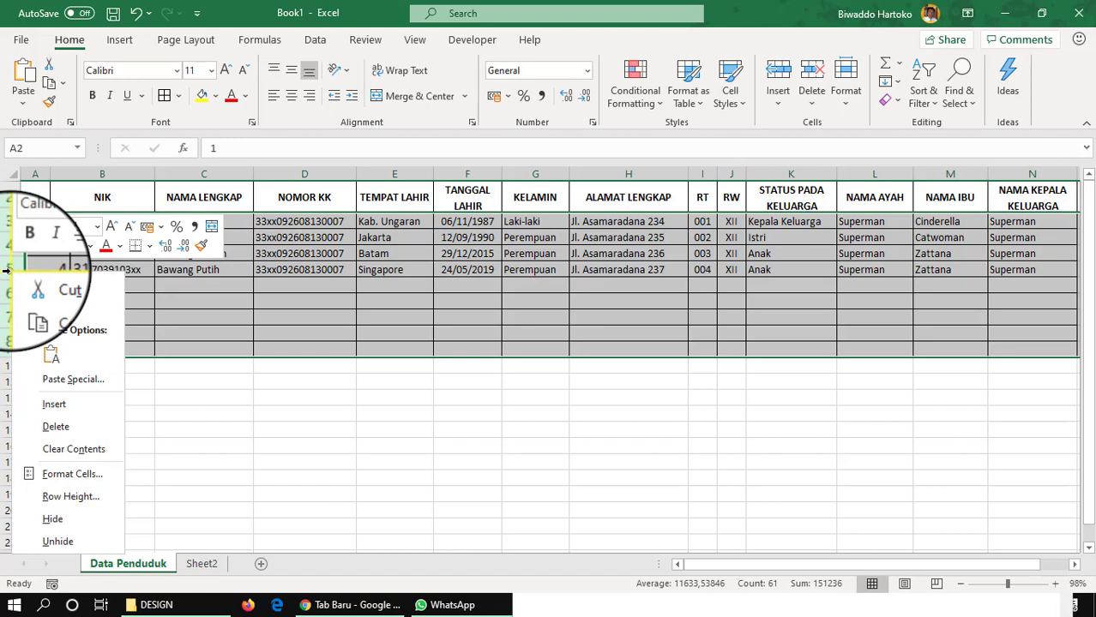
pyautogui.click(62, 500)
pyautogui.write('18')
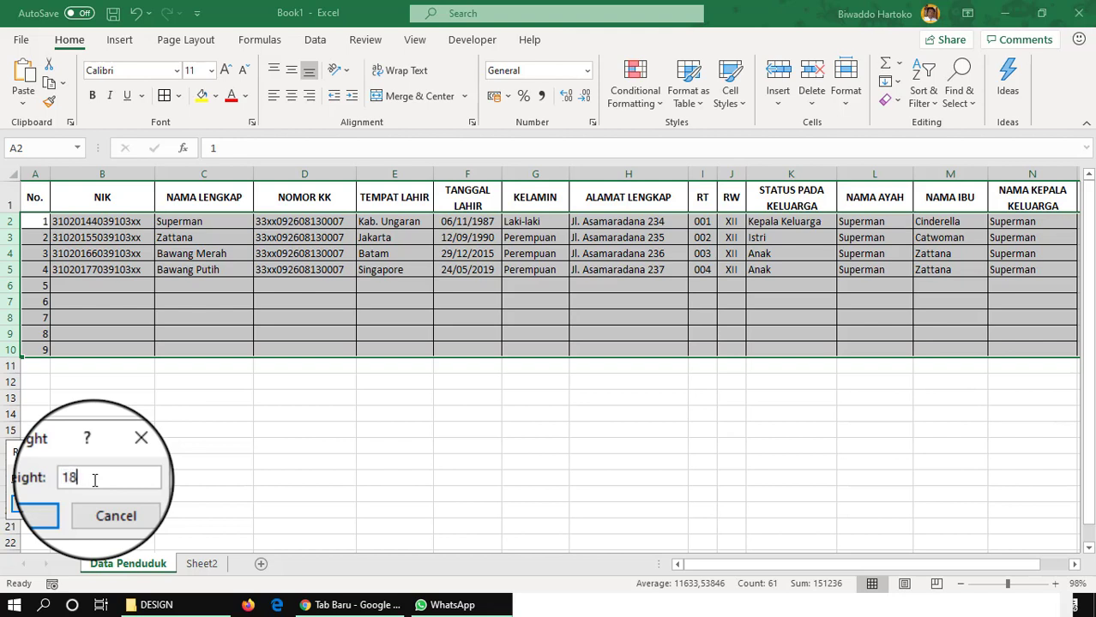
pyautogui.click(48, 513)
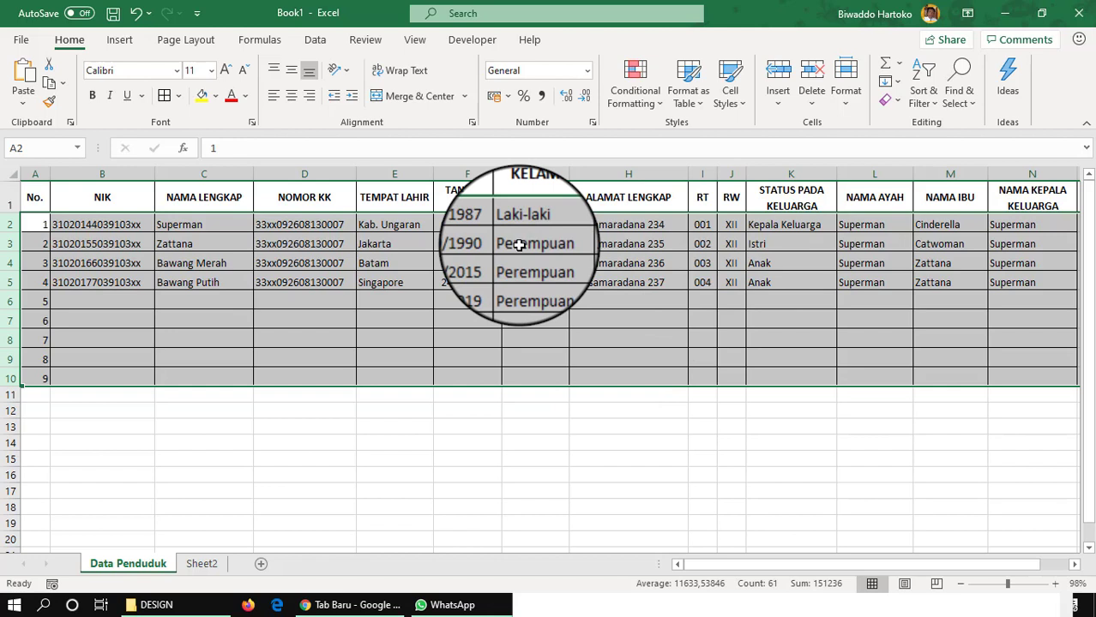
pyautogui.click(203, 282)
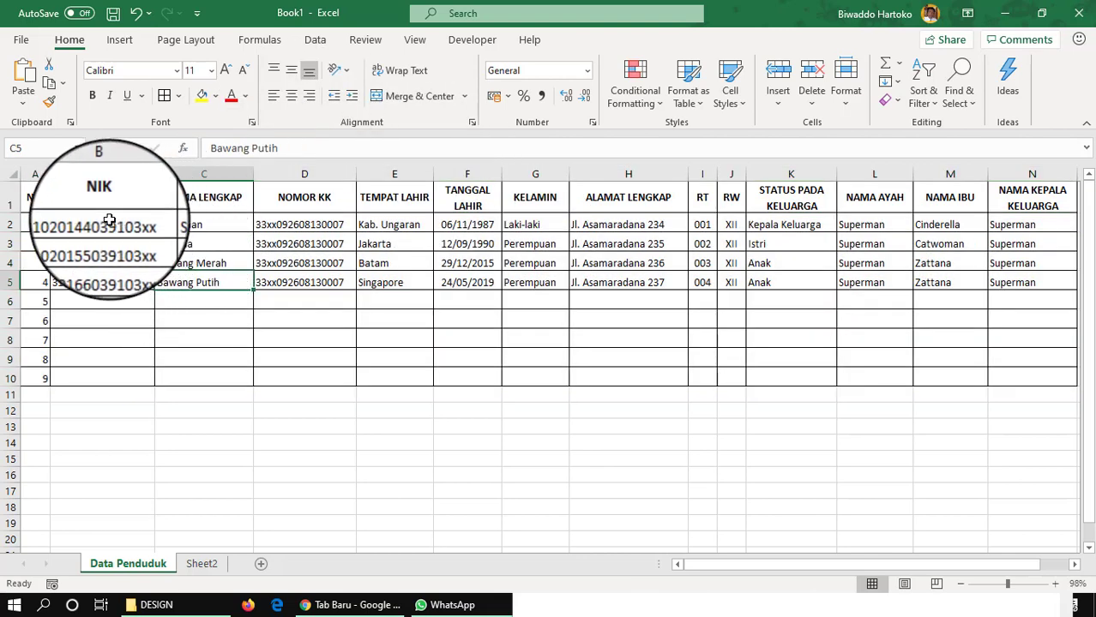
# Step: Middle-align rows 2 to 10 vertically, then select the table range A1:N10
pyautogui.click(79, 225)
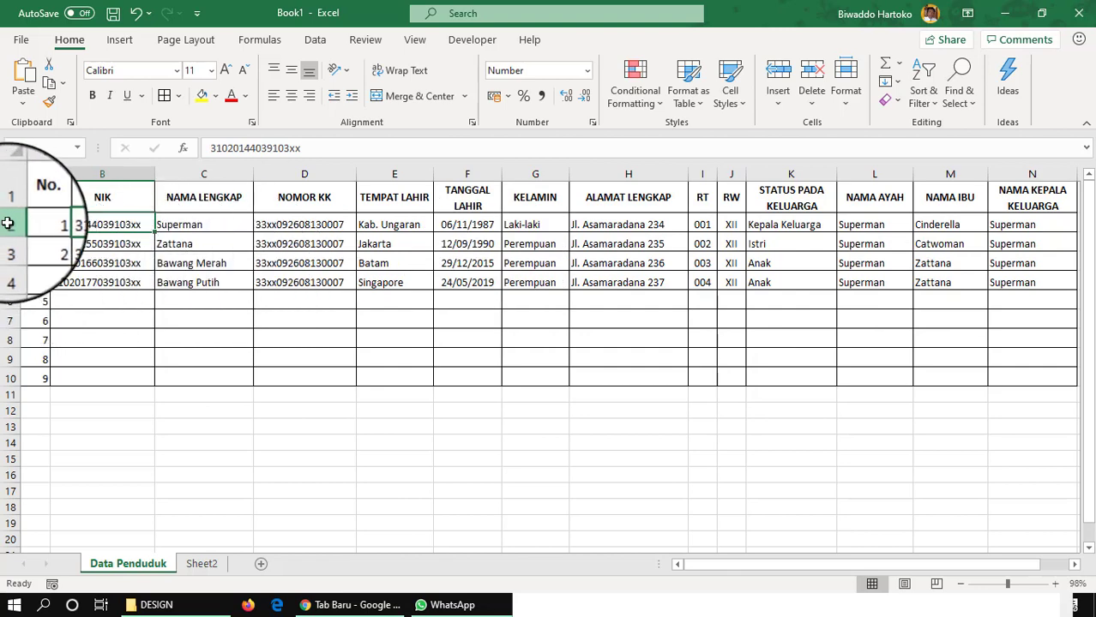
pyautogui.moveTo(11, 223)
pyautogui.mouseDown()
pyautogui.moveTo(11, 383)
pyautogui.moveTo(21, 380)
pyautogui.mouseUp()
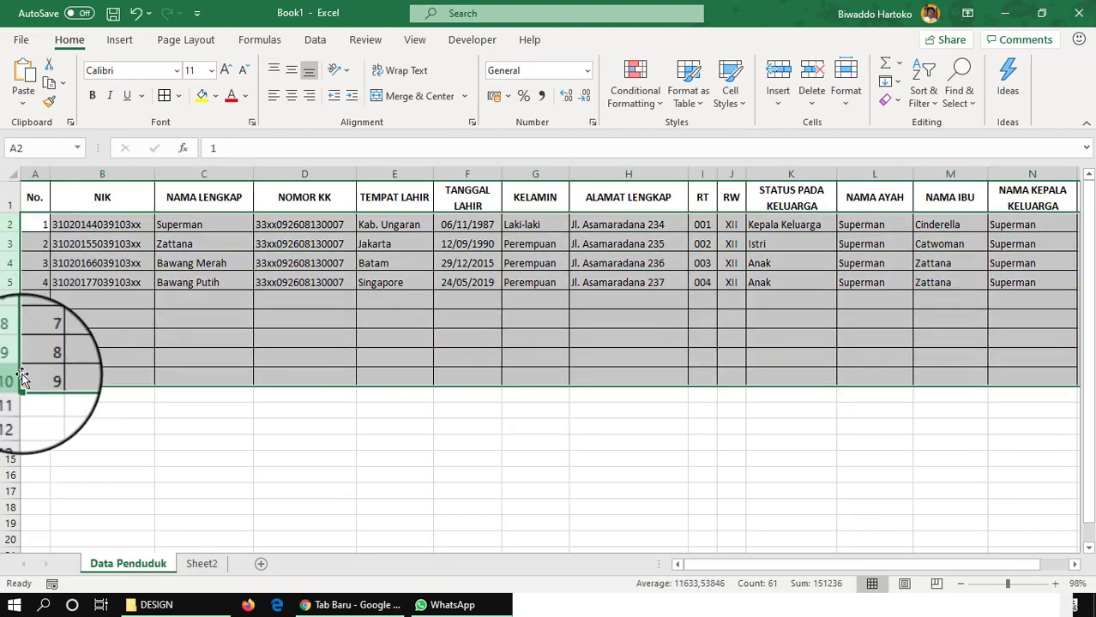
pyautogui.click(292, 74)
pyautogui.click(298, 299)
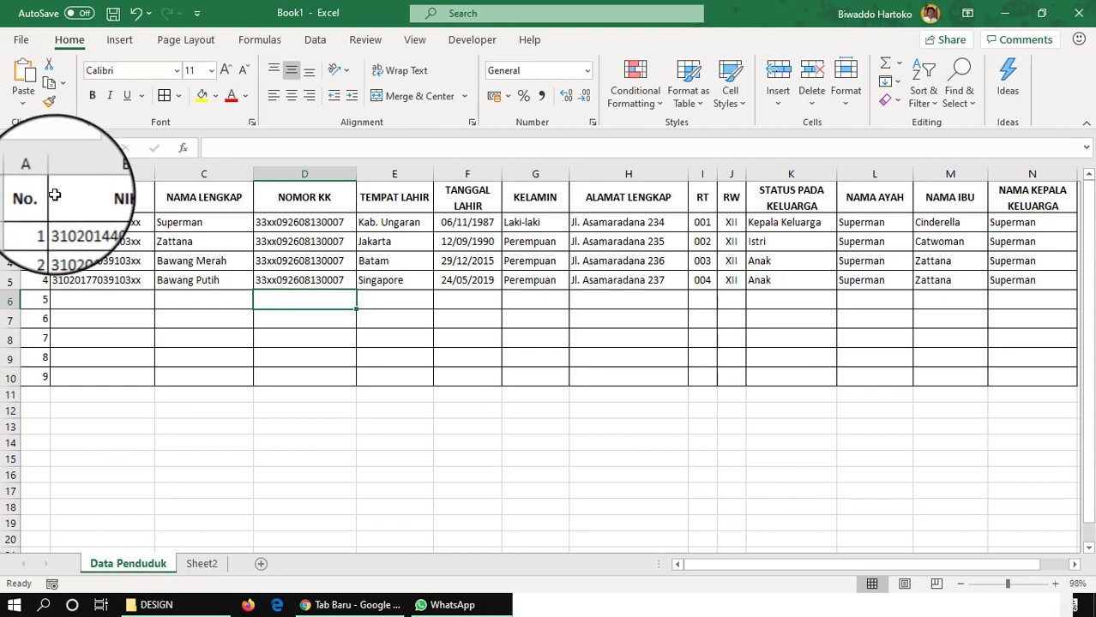
pyautogui.click(35, 197)
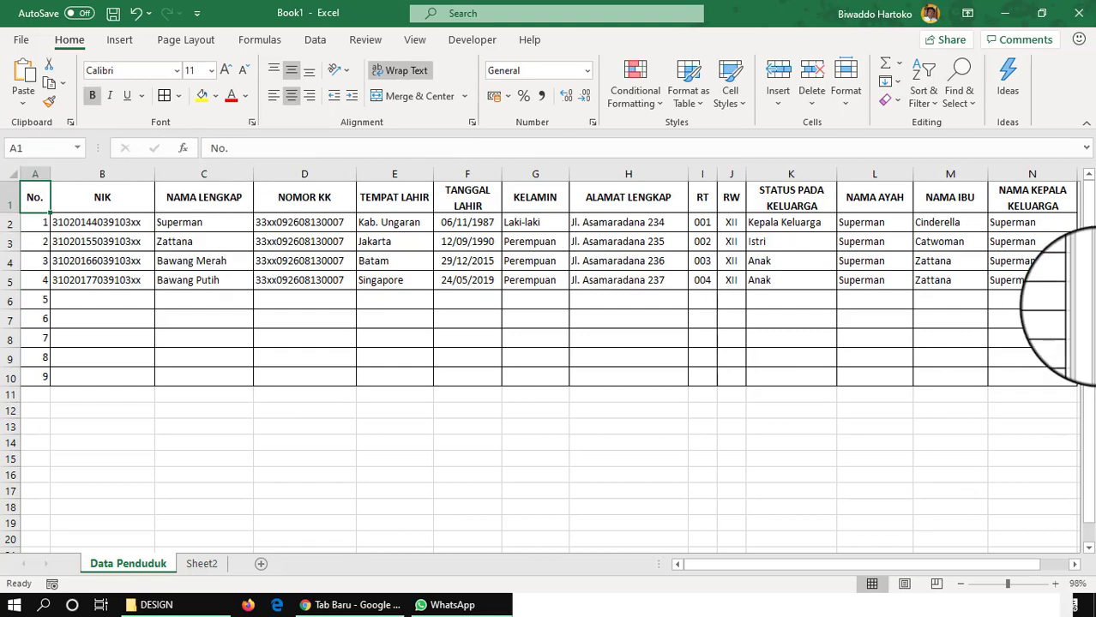
pyautogui.keyDown('shift'); pyautogui.click(1042, 382); pyautogui.keyUp('shift')
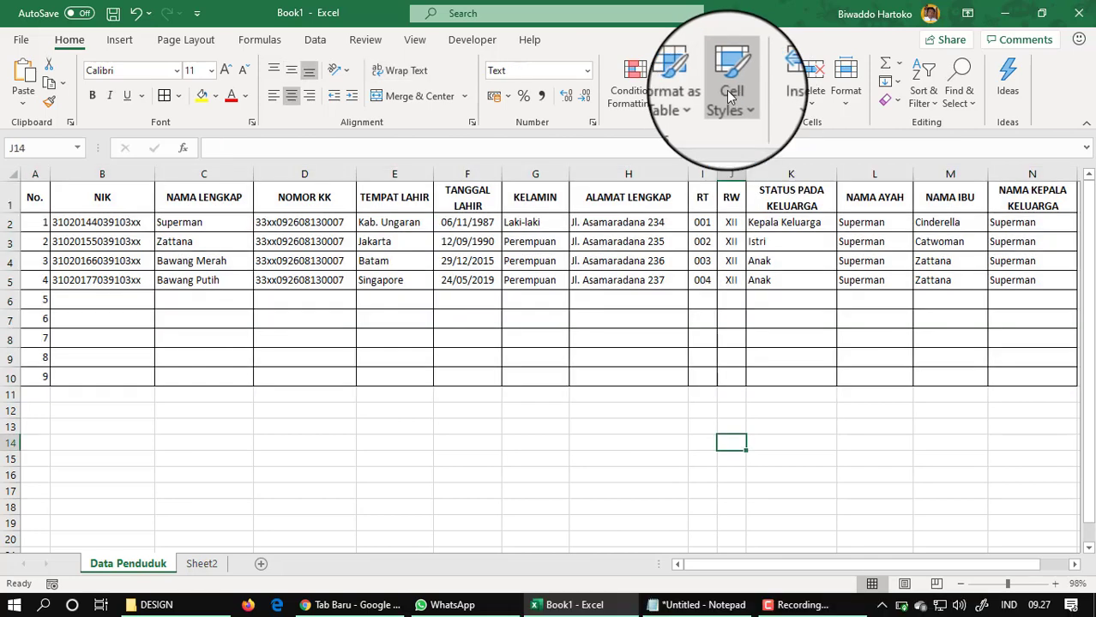
# Step: Format A1:N10 as a medium blue styled table with headers, creating Table2
pyautogui.click(463, 406)
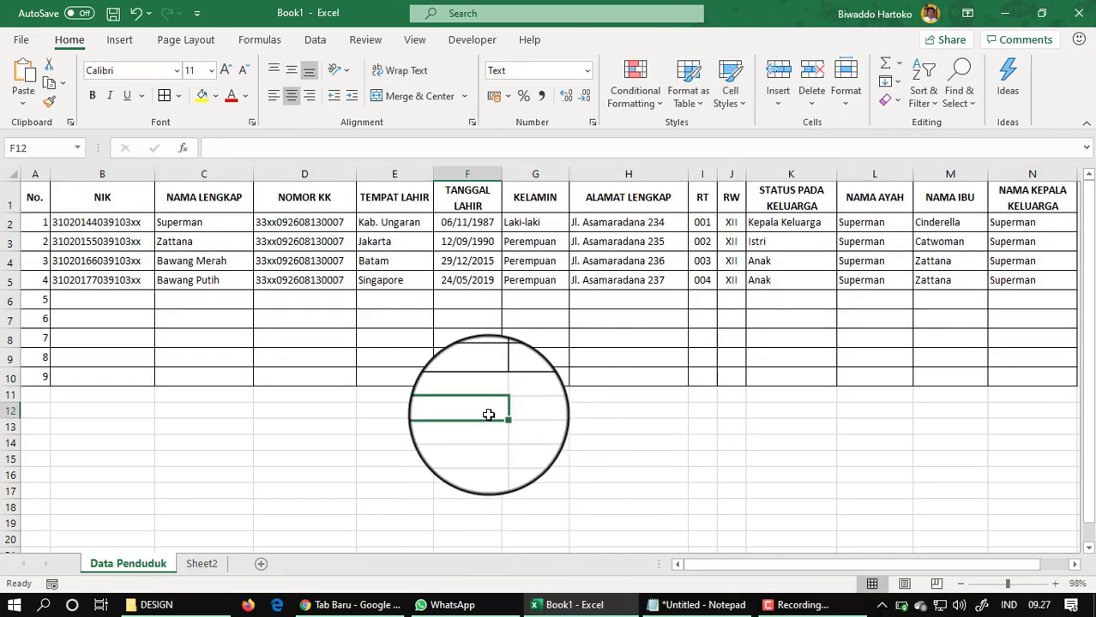
pyautogui.click(703, 101)
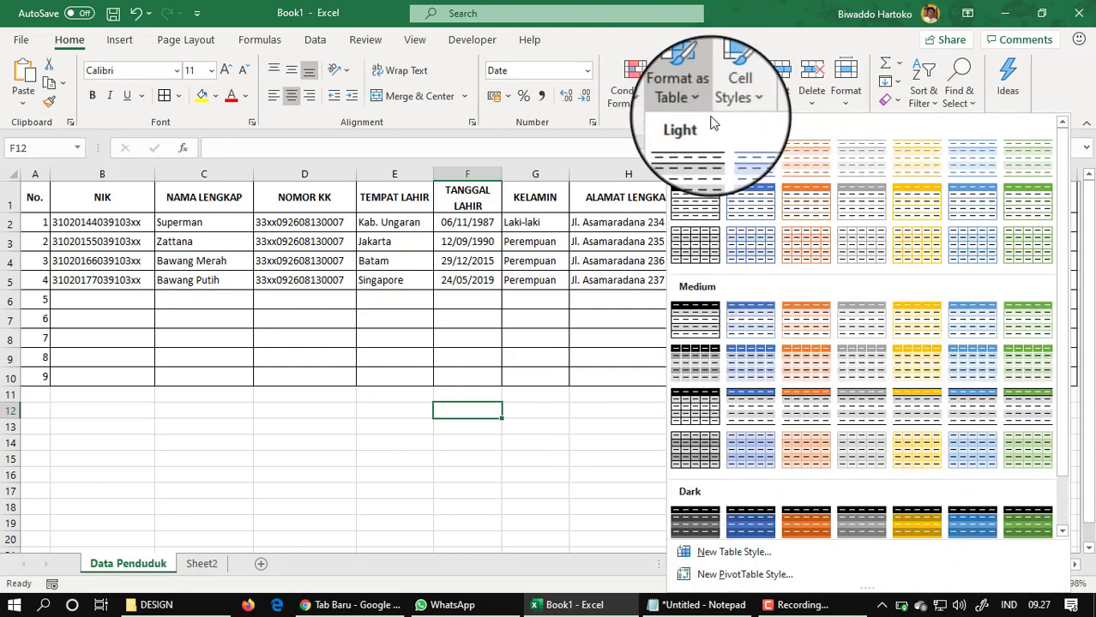
pyautogui.click(755, 331)
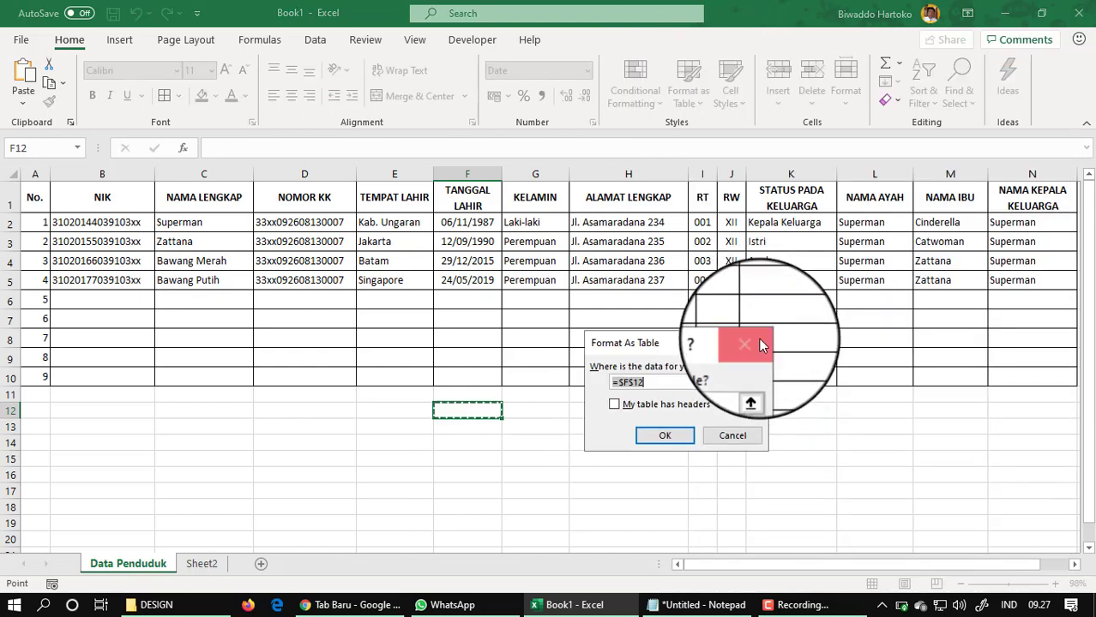
pyautogui.click(727, 441)
pyautogui.click(688, 96)
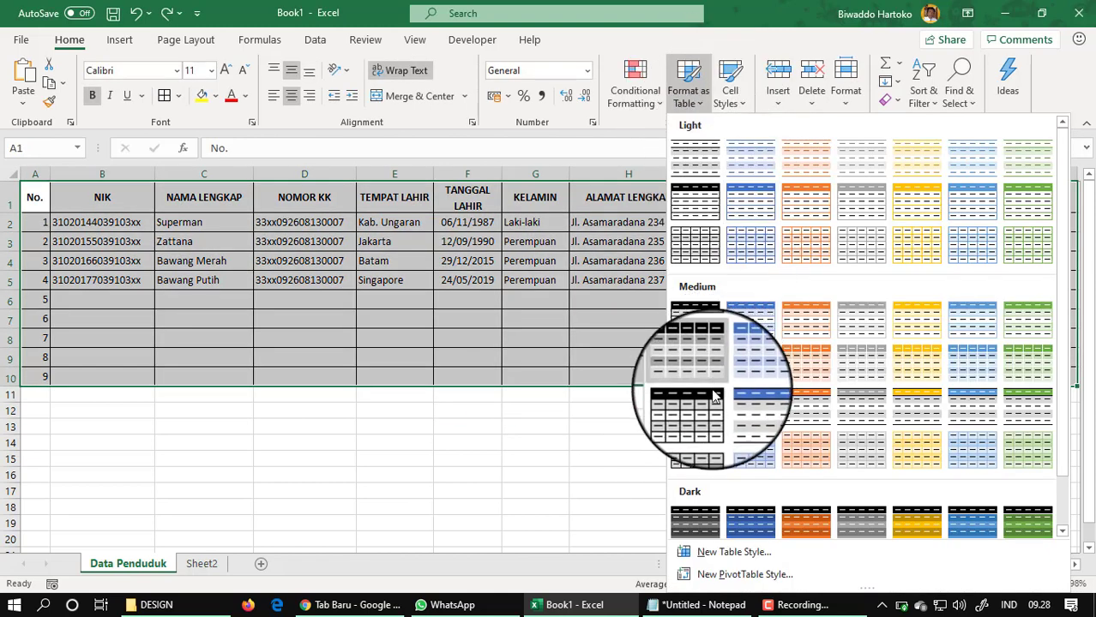
pyautogui.click(740, 447)
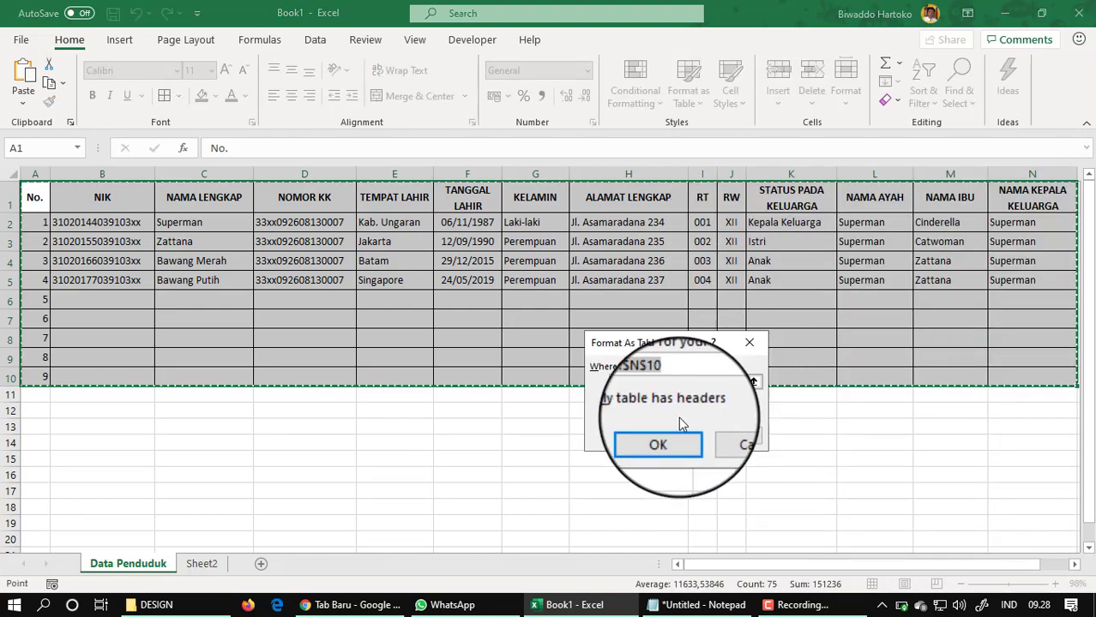
pyautogui.click(666, 436)
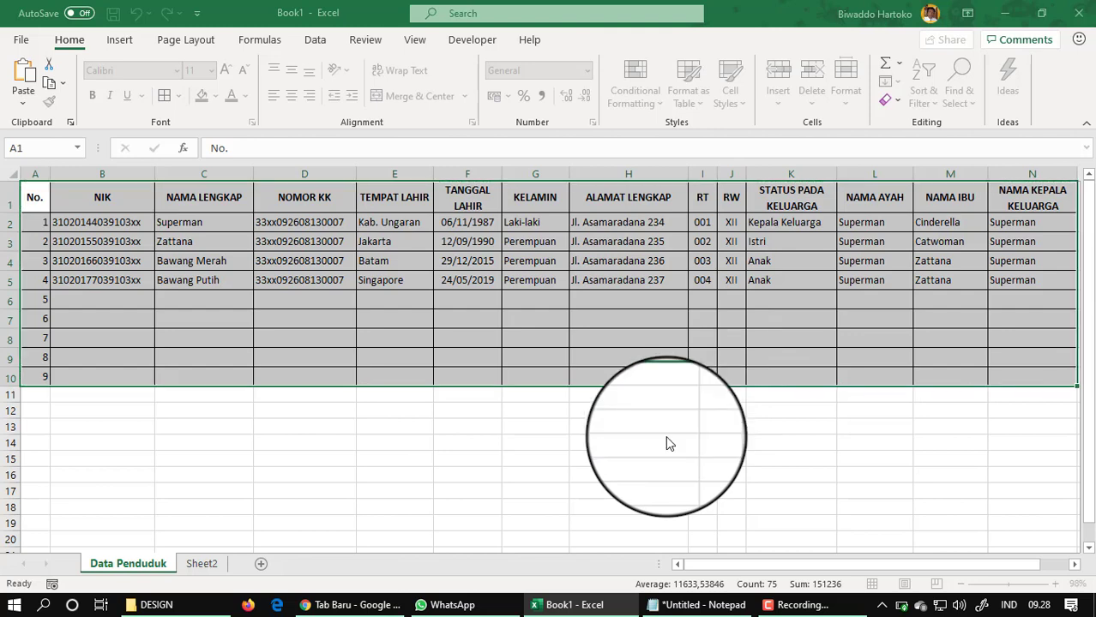
pyautogui.click(656, 442)
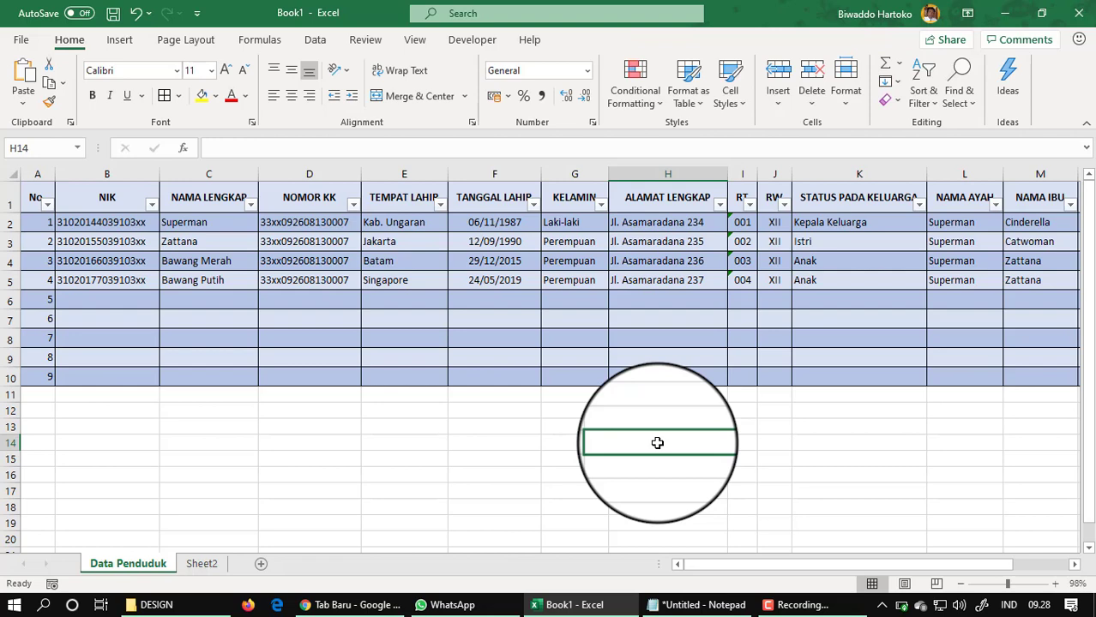
# Step: Filter the KELAMIN column to exclude Laki-laki, leaving the ALAMAT LENGKAP filter unchanged
pyautogui.click(600, 204)
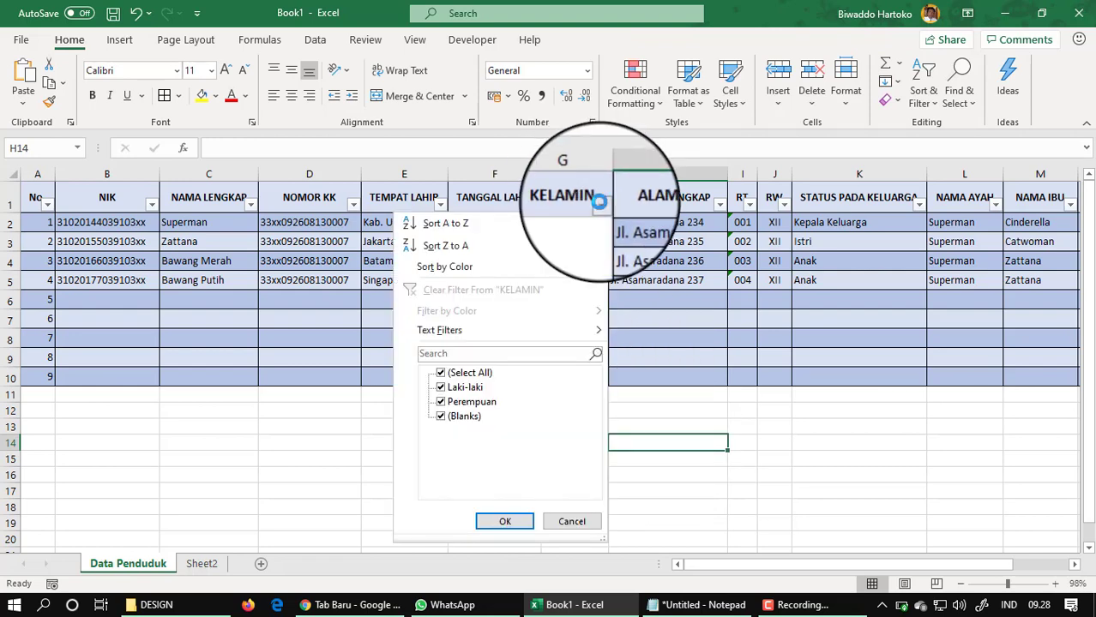
pyautogui.click(440, 388)
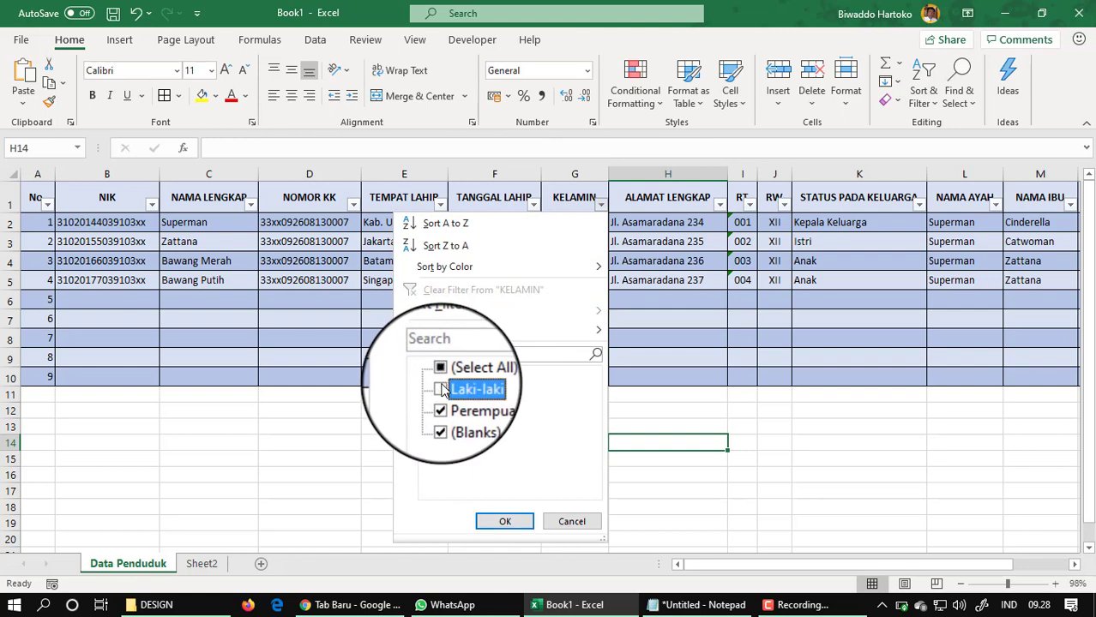
pyautogui.click(505, 521)
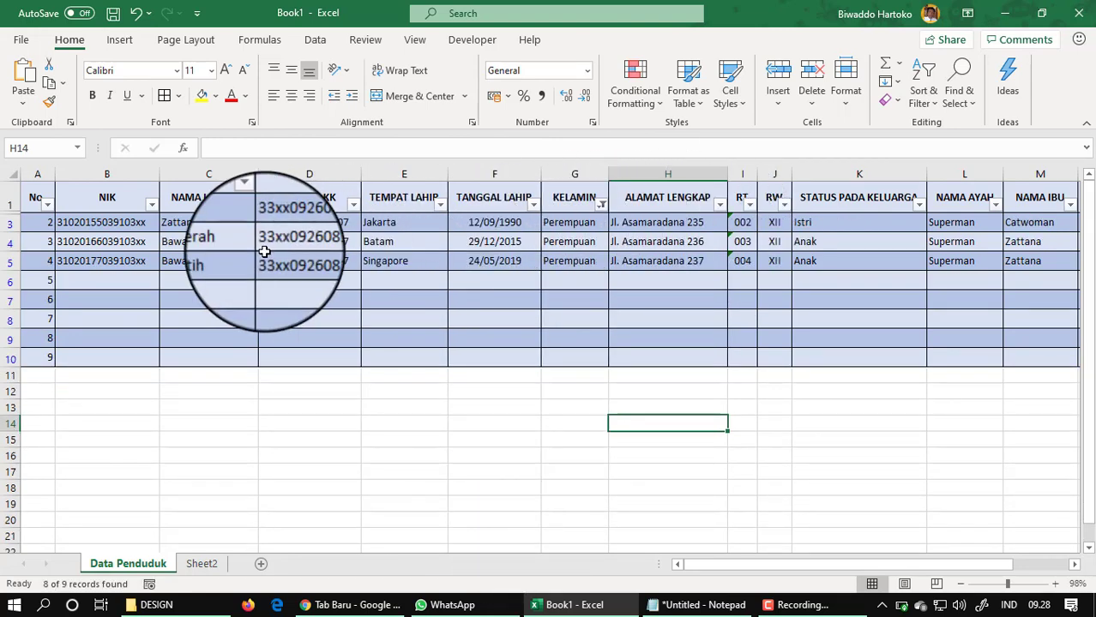
pyautogui.click(719, 204)
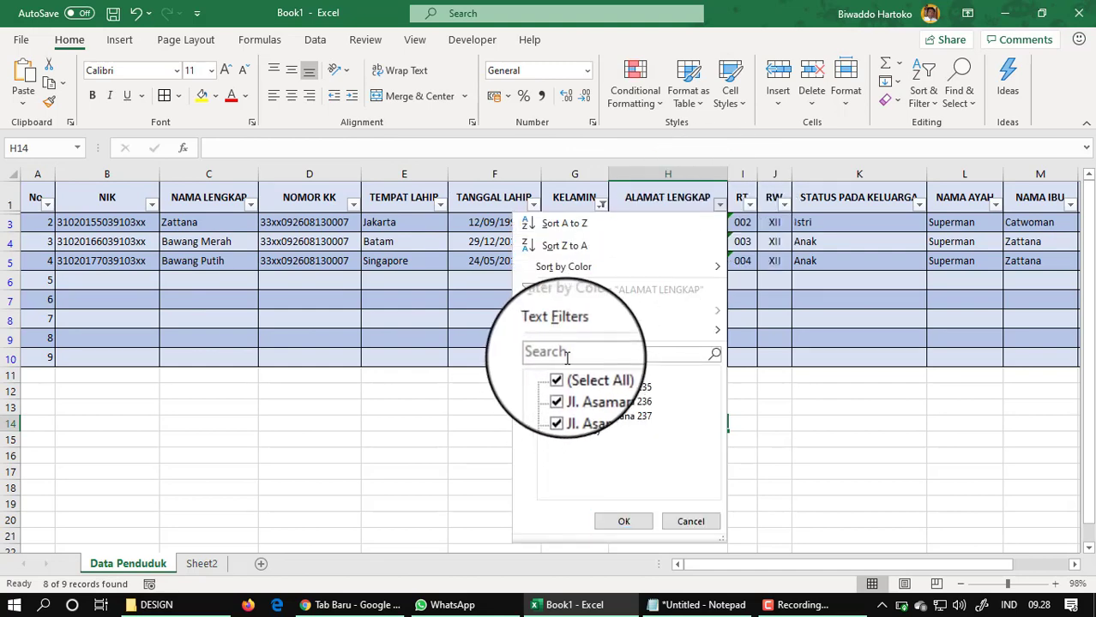
pyautogui.click(625, 522)
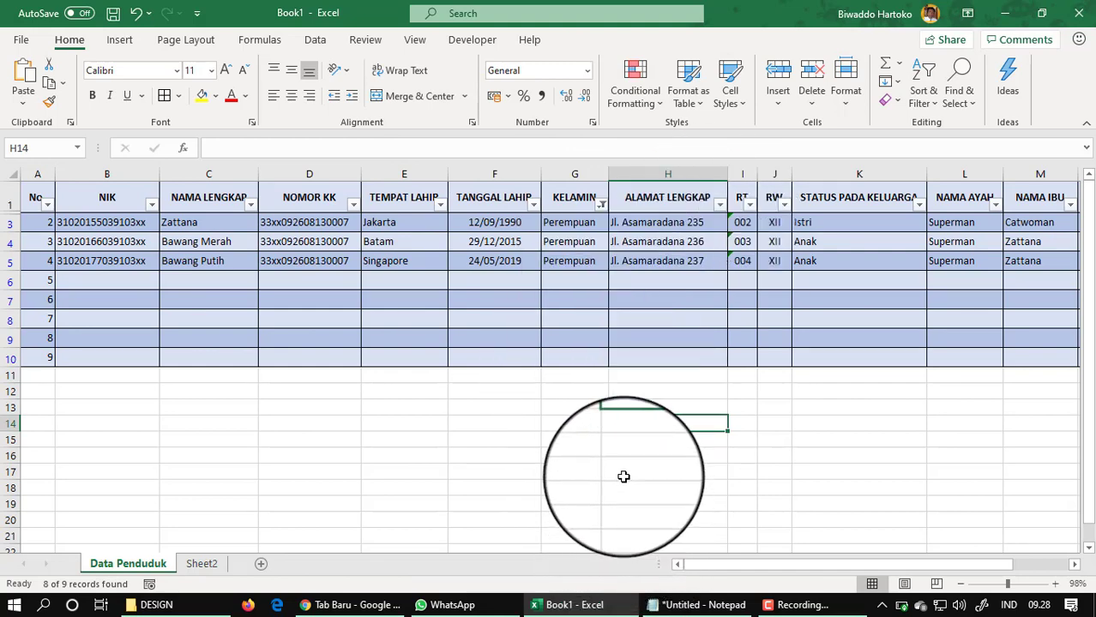
pyautogui.click(543, 427)
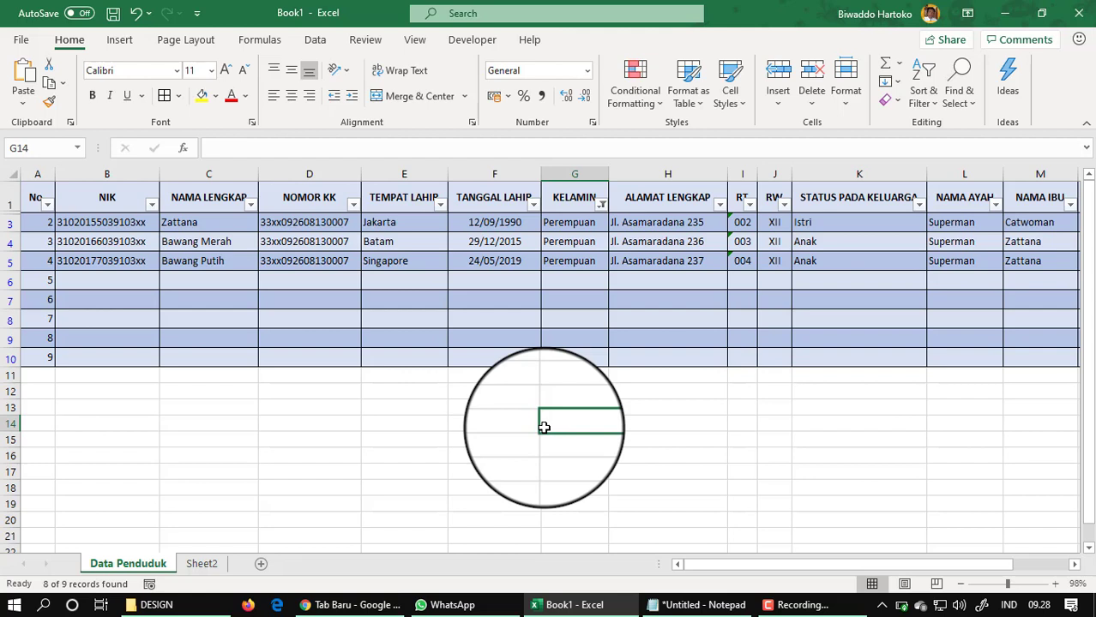
pyautogui.click(220, 217)
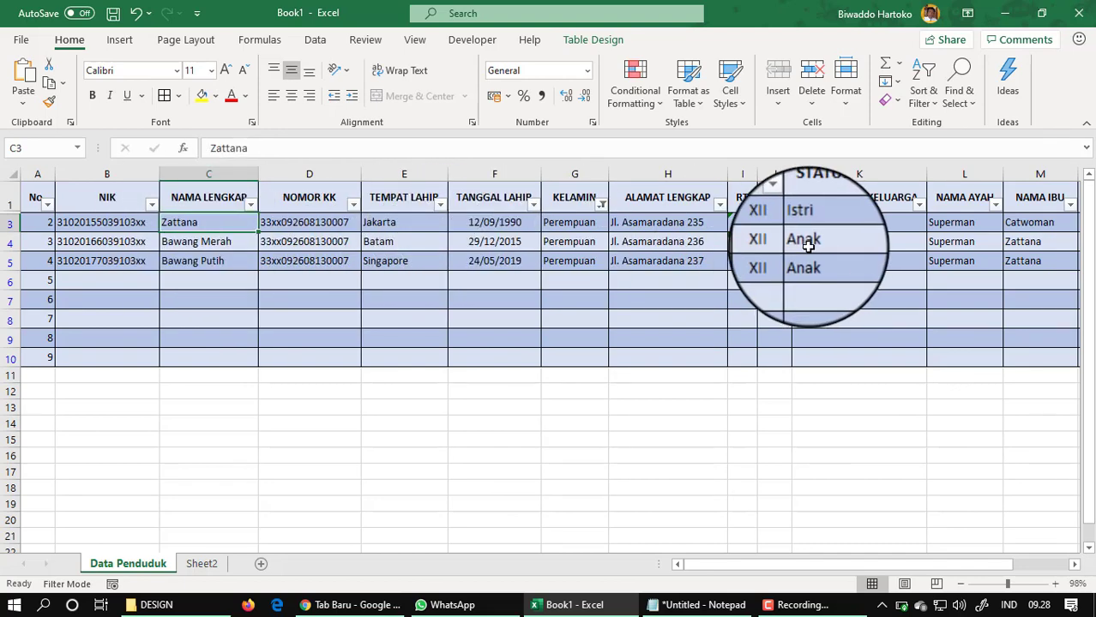